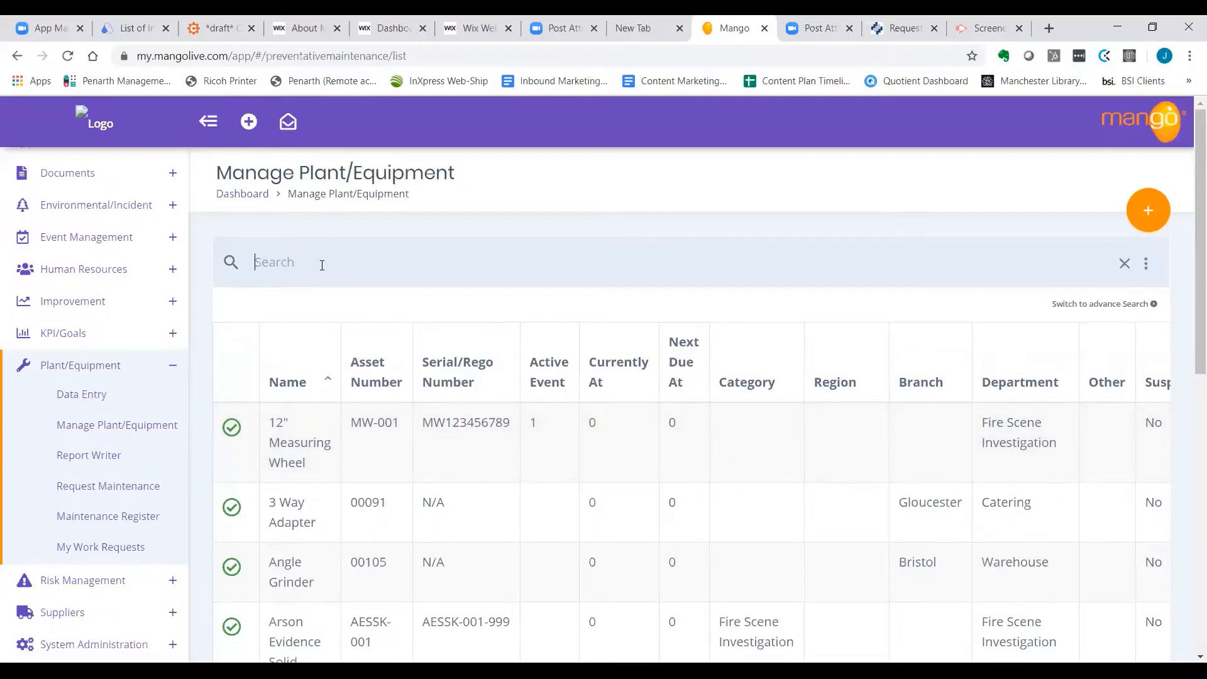
Step: Start a new equipment record named Training Tablet with asset number TT3 and serial number dsfdjfdsijfds
left_click(1144, 220)
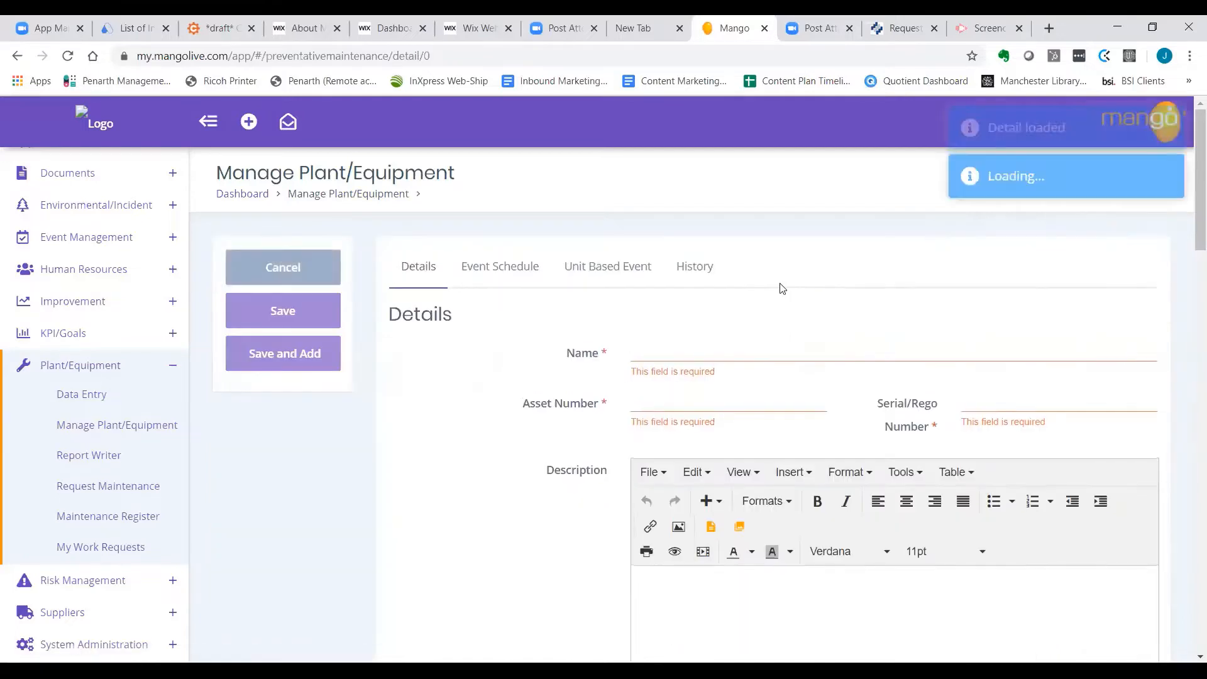
left_click(724, 348)
type("Trainin")
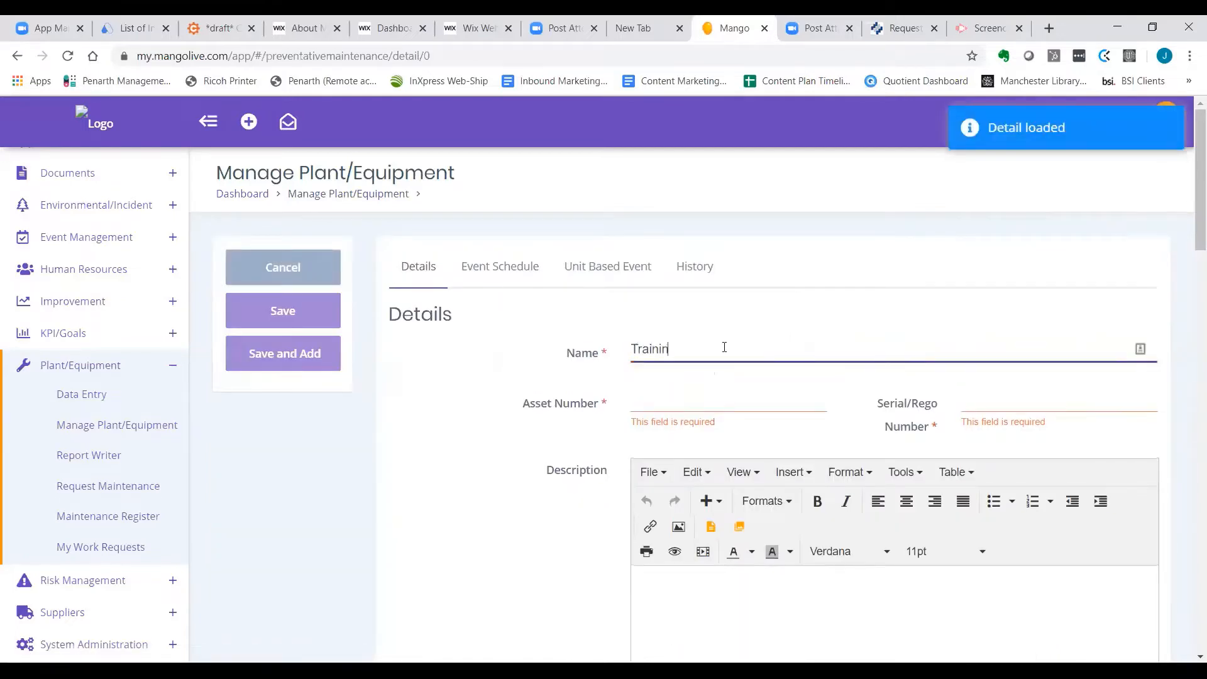
type("g Tablet")
key("Tab")
type("TT")
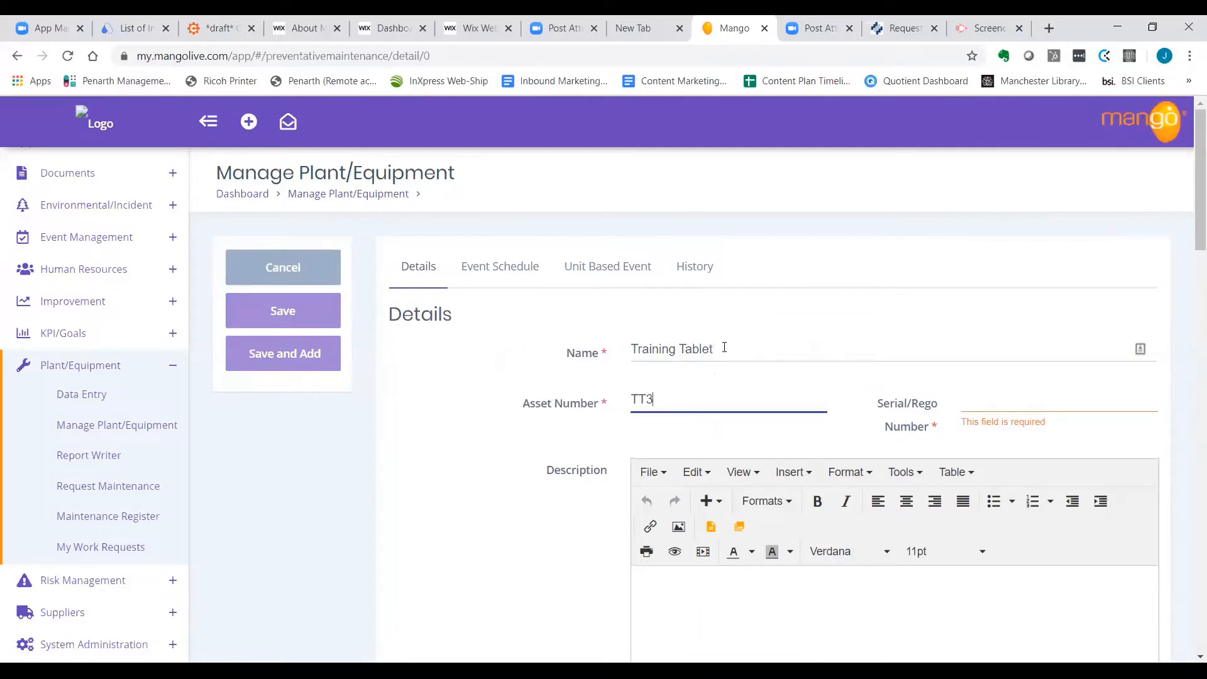
key("Tab")
type("dsfdjfdsijfds")
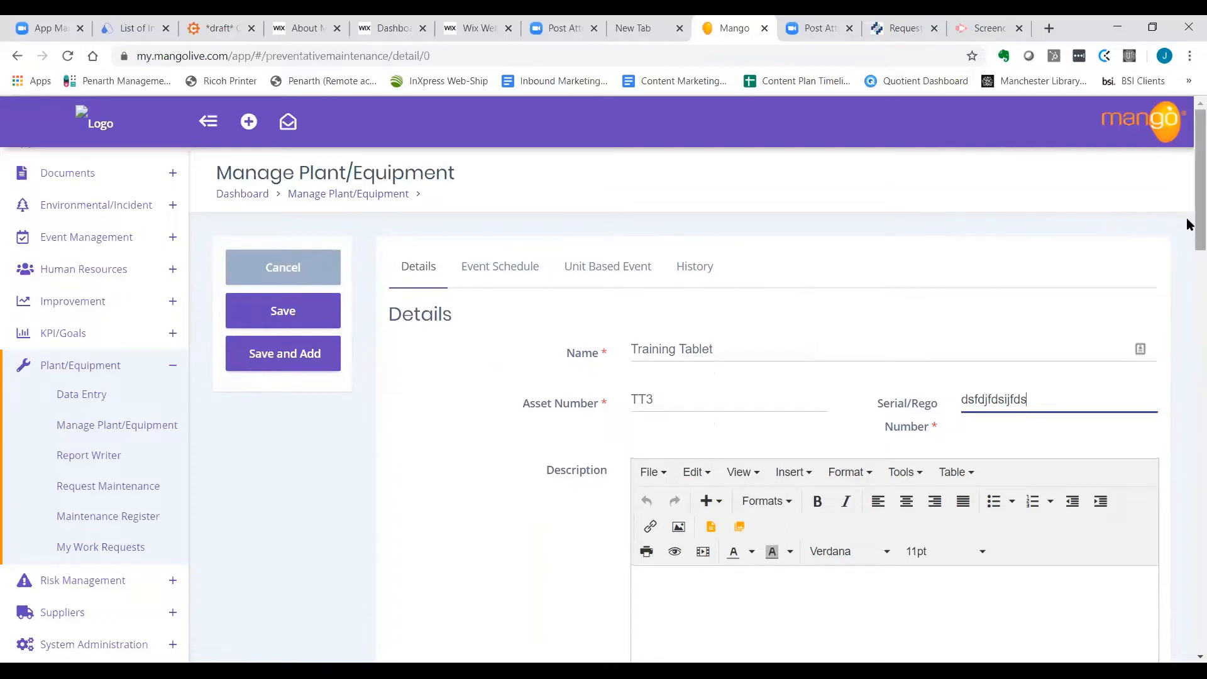
Step: Choose A2Z Computing as the supplier and issue the equipment to the first person offered in the list
left_click_drag(1190, 237, 1188, 358)
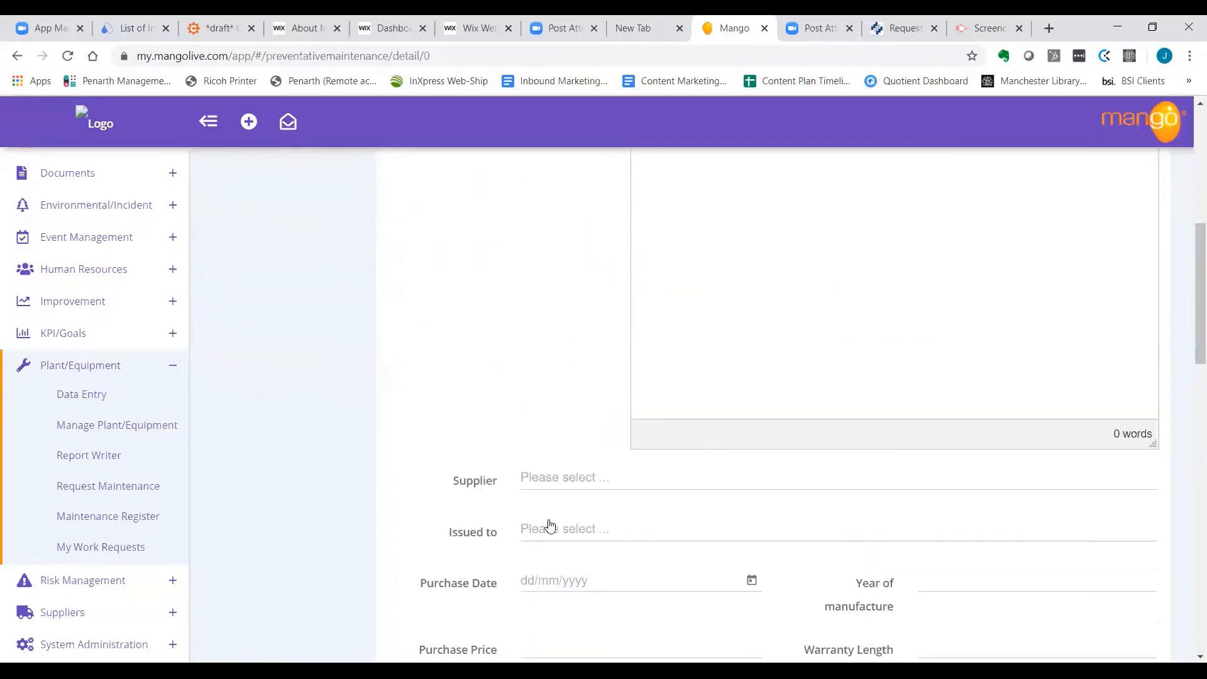
left_click(528, 484)
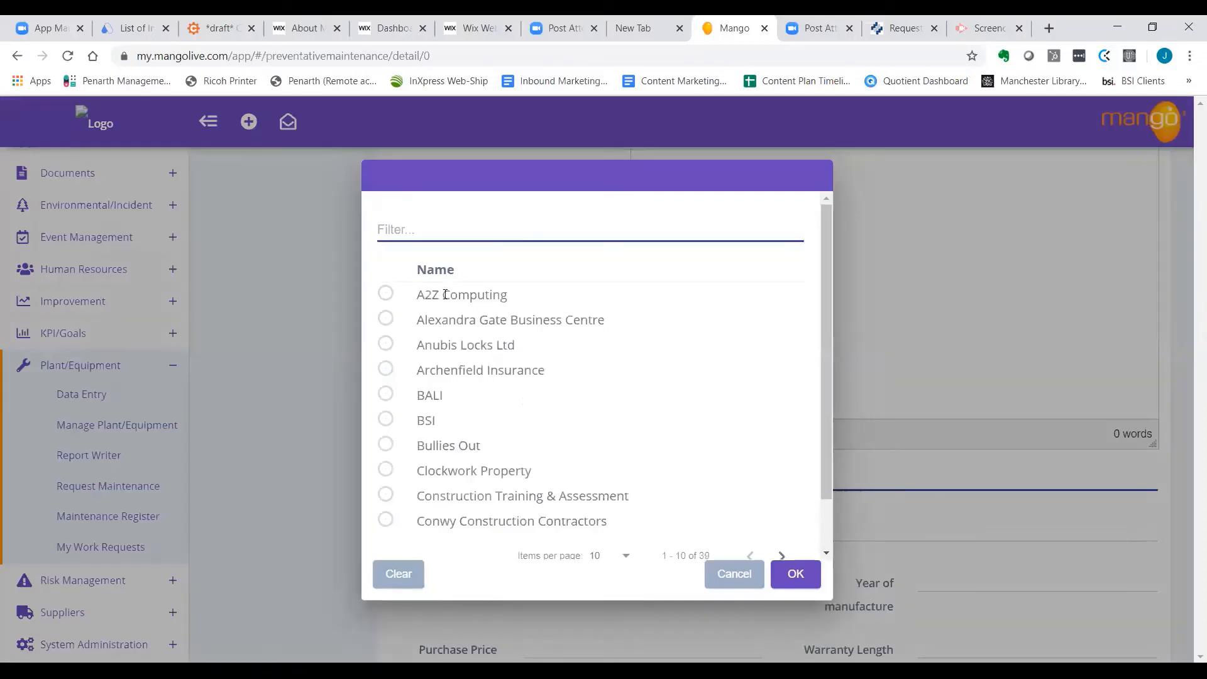
left_click(395, 295)
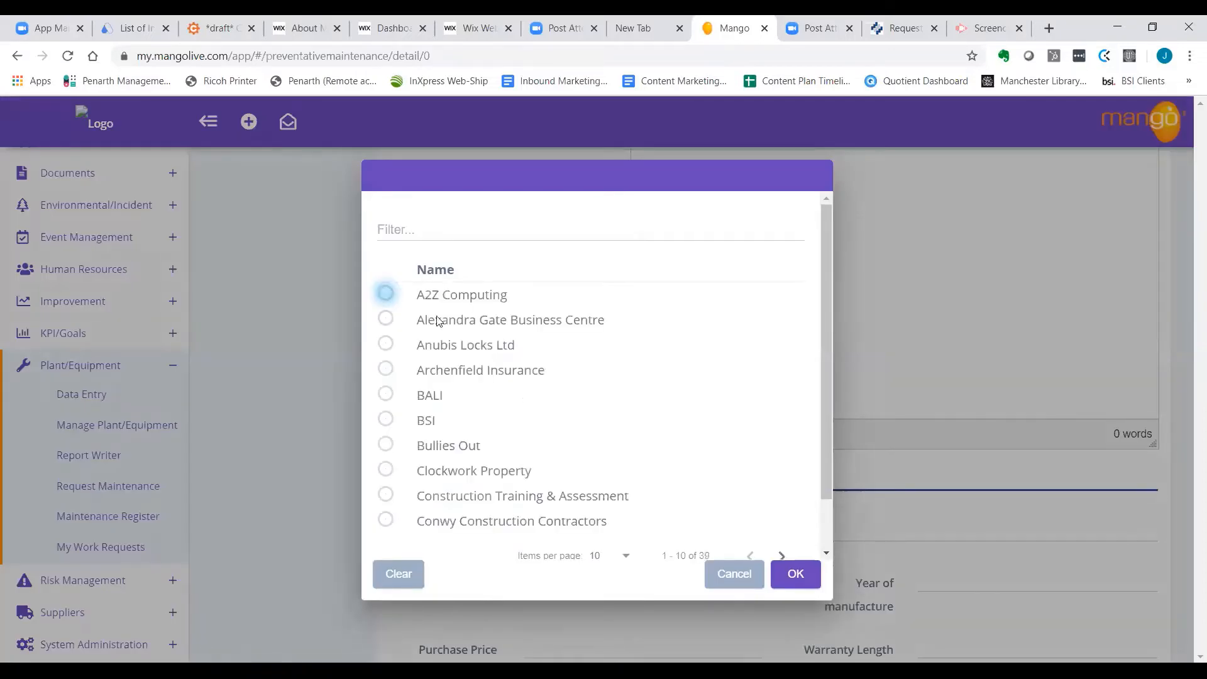
left_click(793, 584)
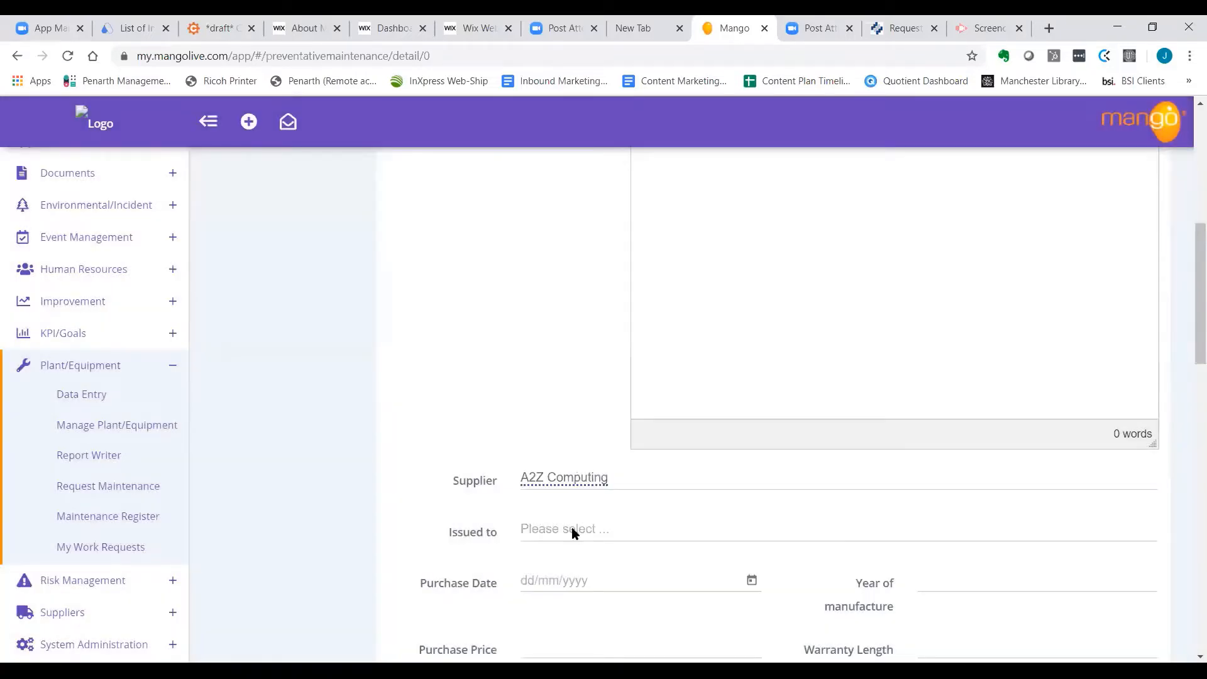
left_click(574, 532)
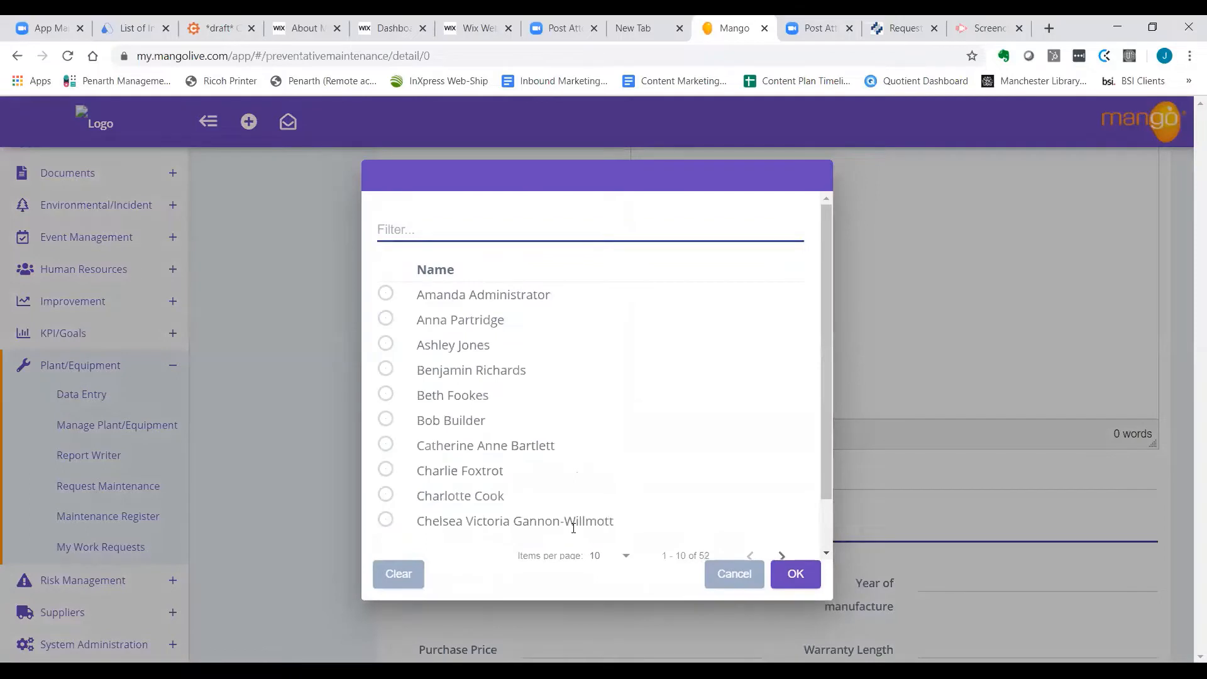
left_click(387, 293)
left_click(794, 573)
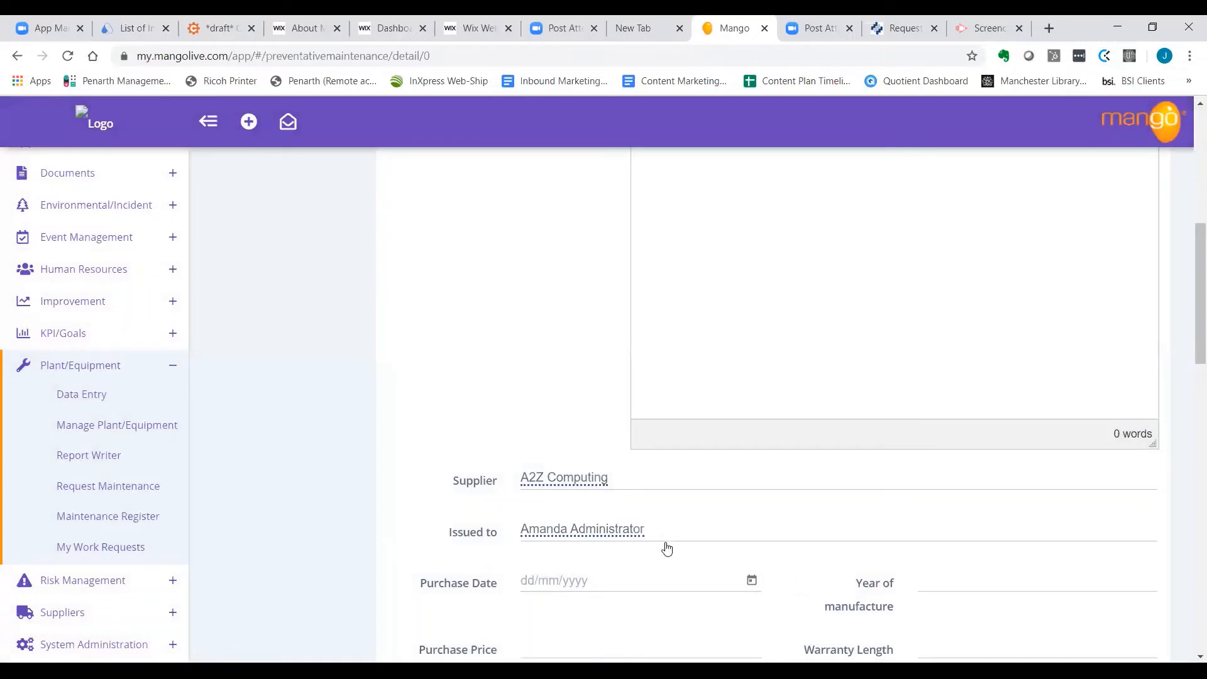
Step: Enter the purchase date 2/12/2019, manufacture year 2019 and purchase price 150 for the tablet
left_click(752, 580)
left_click(573, 412)
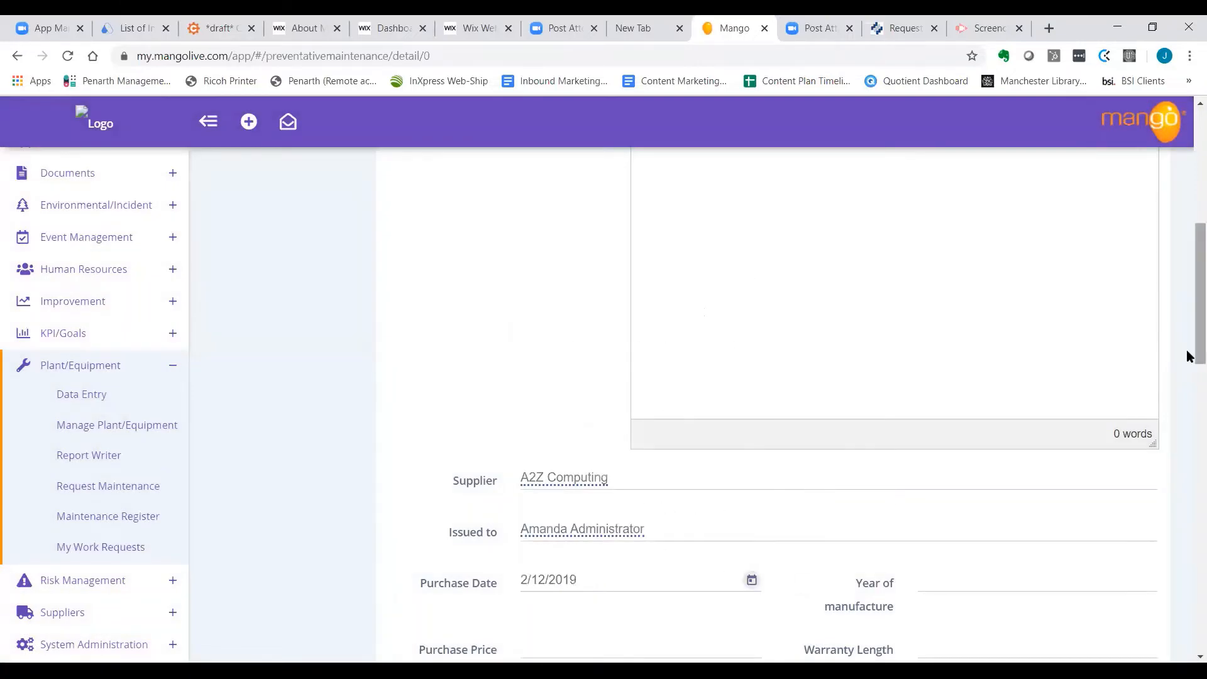
scroll(1188, 352, "down", 3)
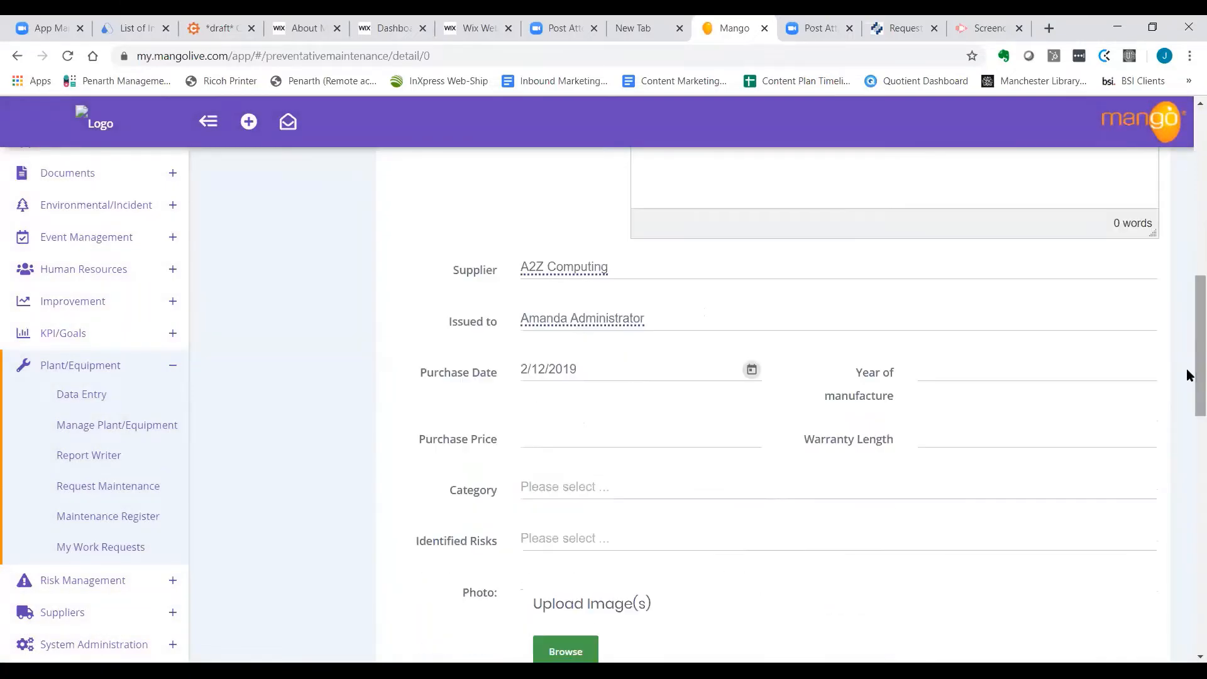
left_click(975, 370)
type("2019")
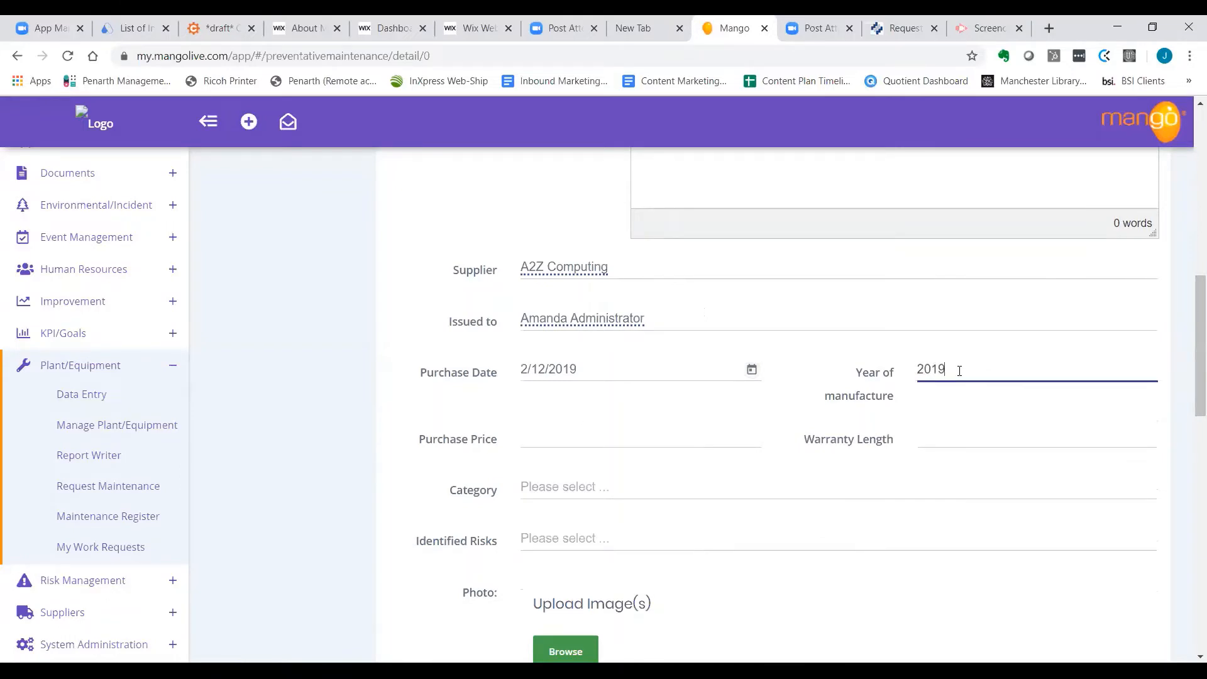
left_click(714, 429)
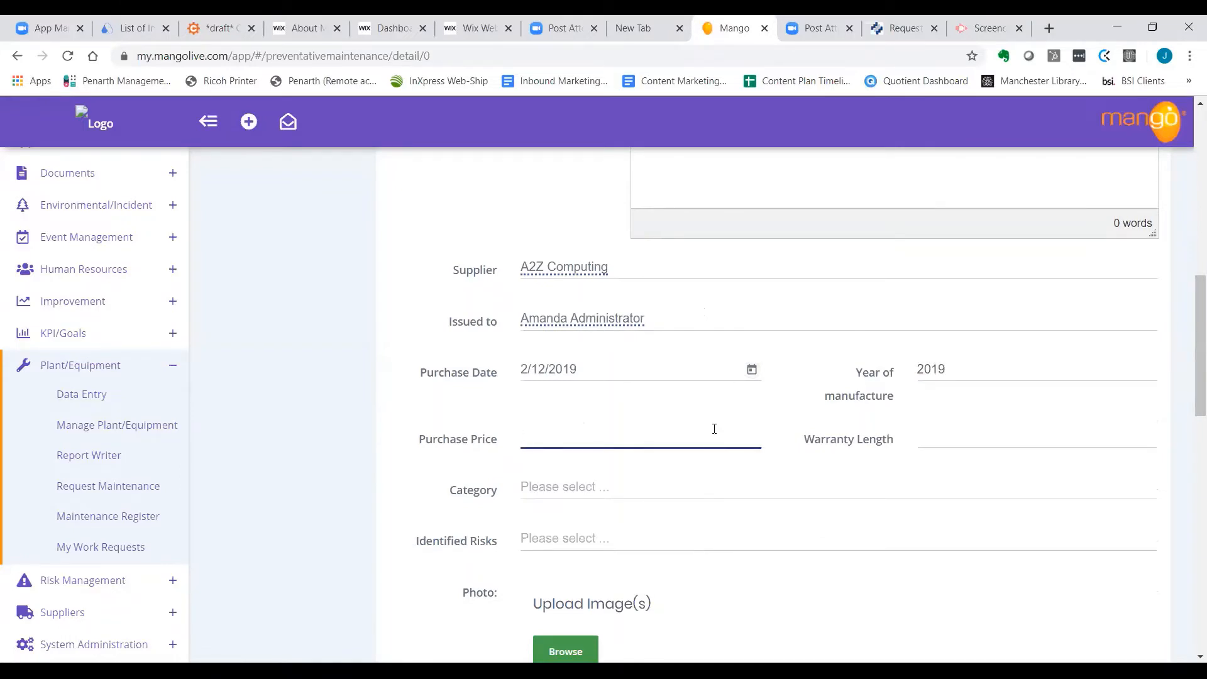
type("150")
Step: Assign the new equipment to the Tablet category
left_click(633, 488)
type("tablet")
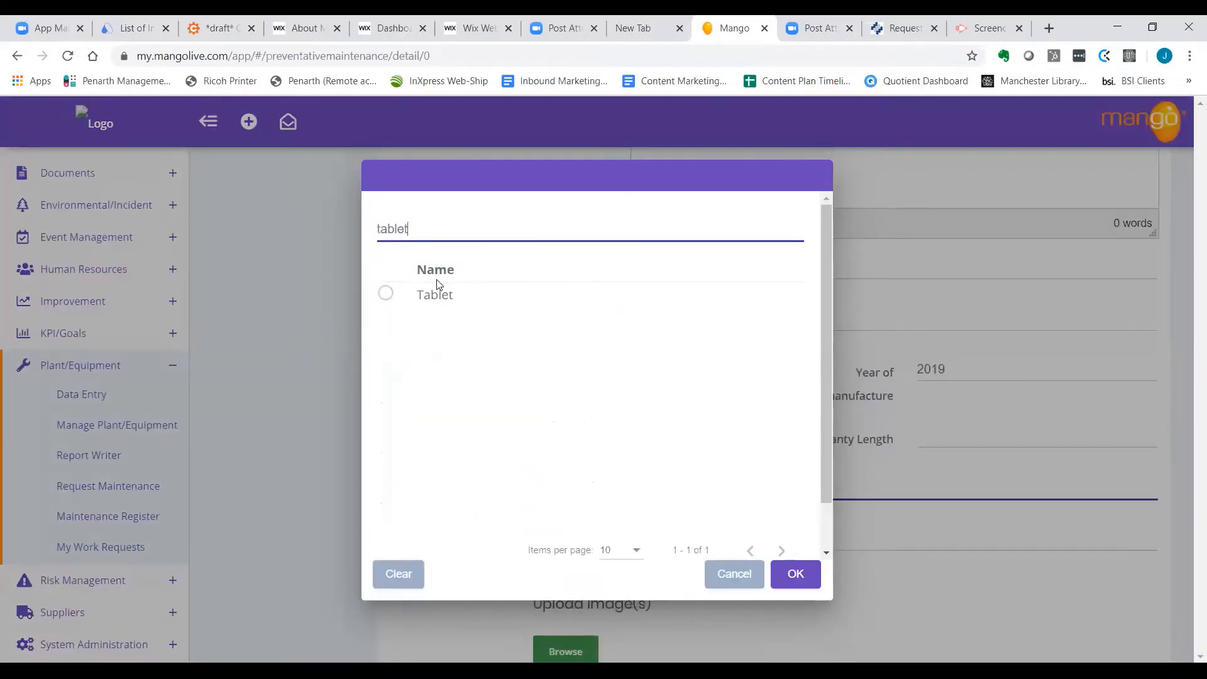
left_click(386, 296)
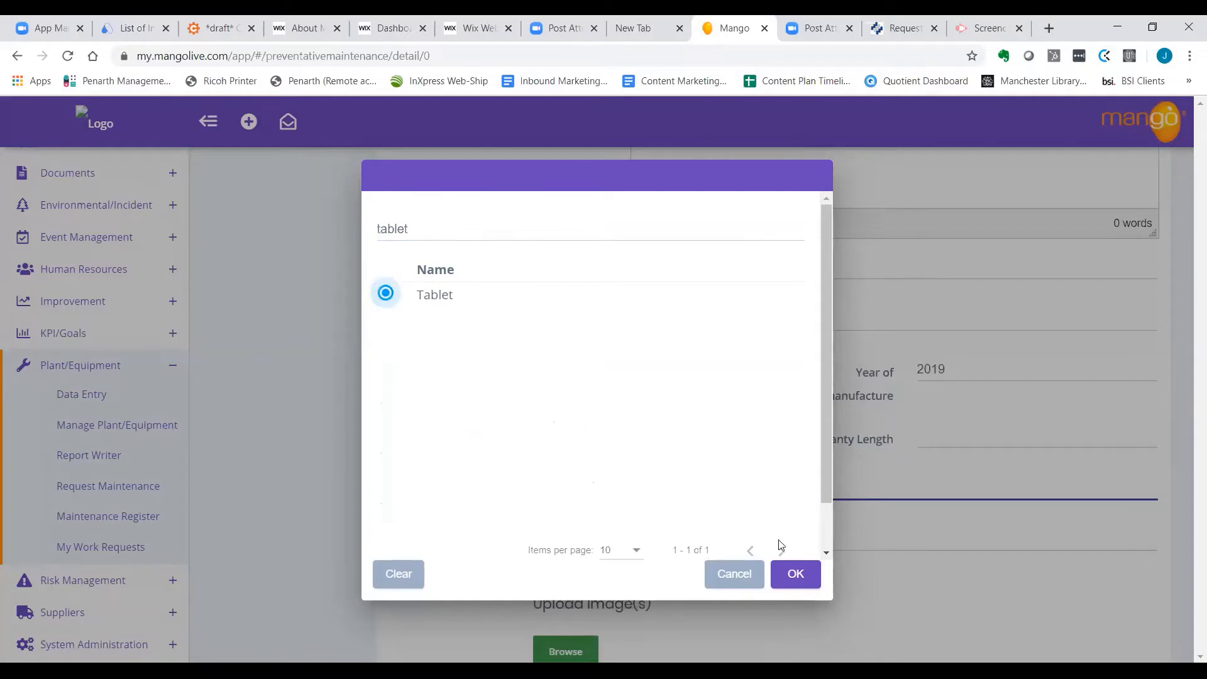
left_click(796, 573)
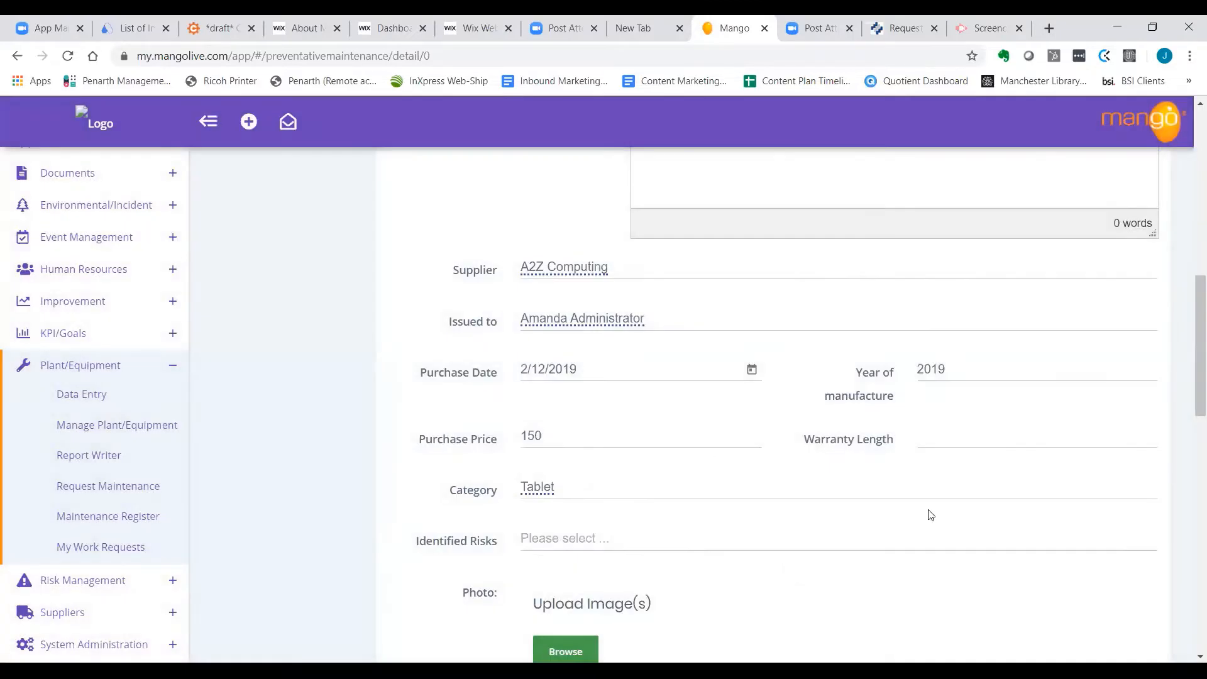
Step: Set the equipment's department to Training and save the record
left_click_drag(1188, 382, 1186, 508)
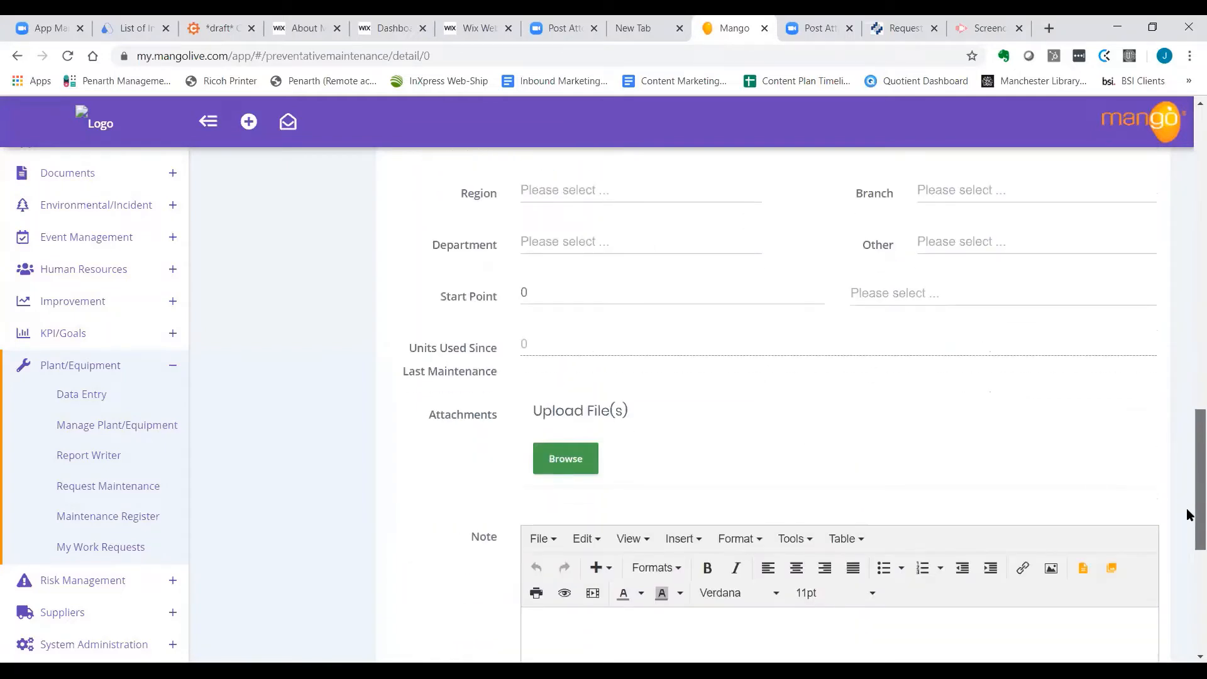
left_click(556, 247)
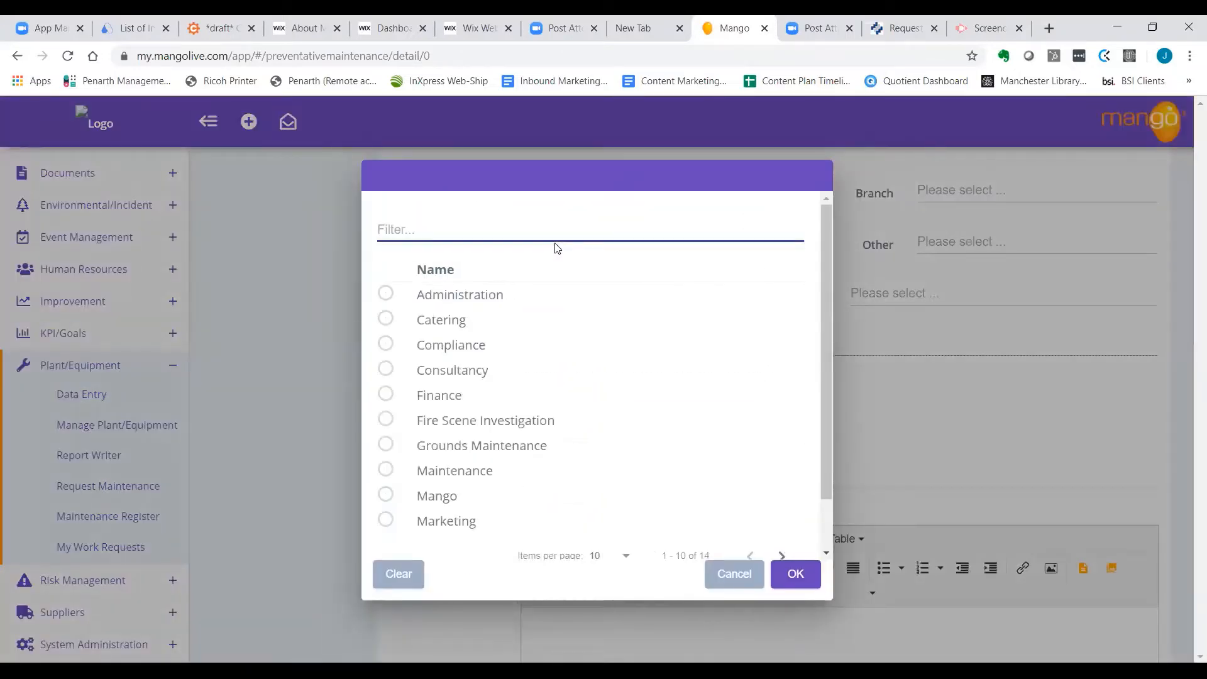
type("training")
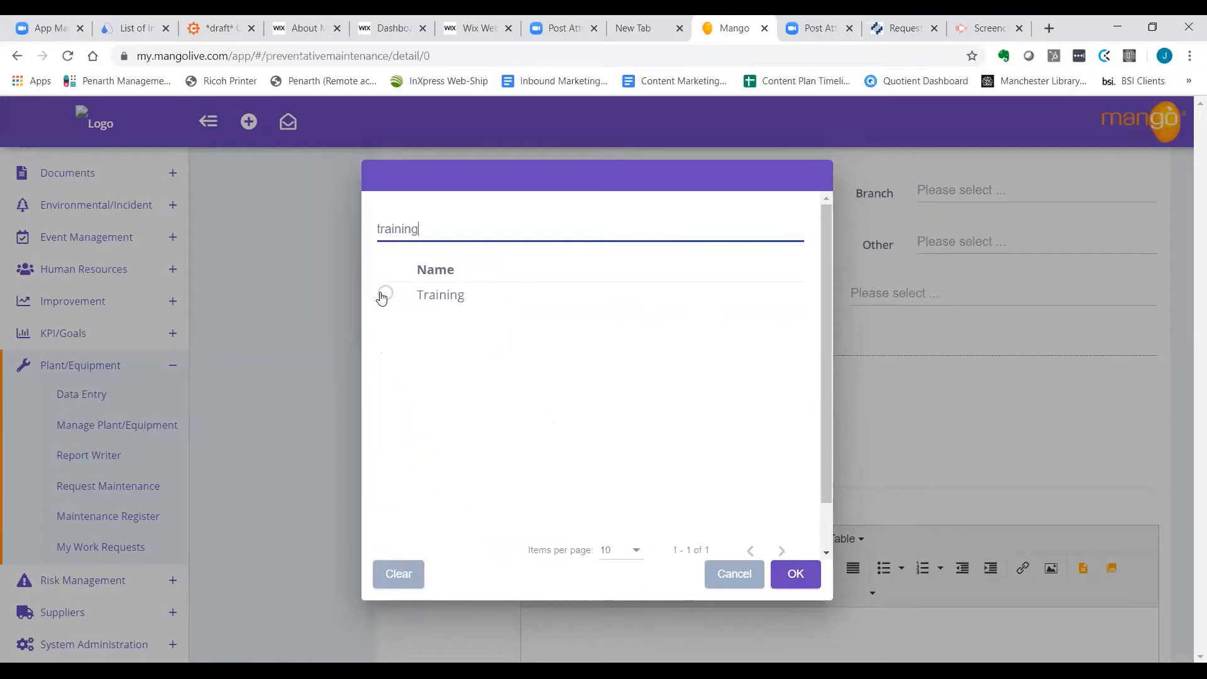
left_click(384, 293)
left_click(794, 574)
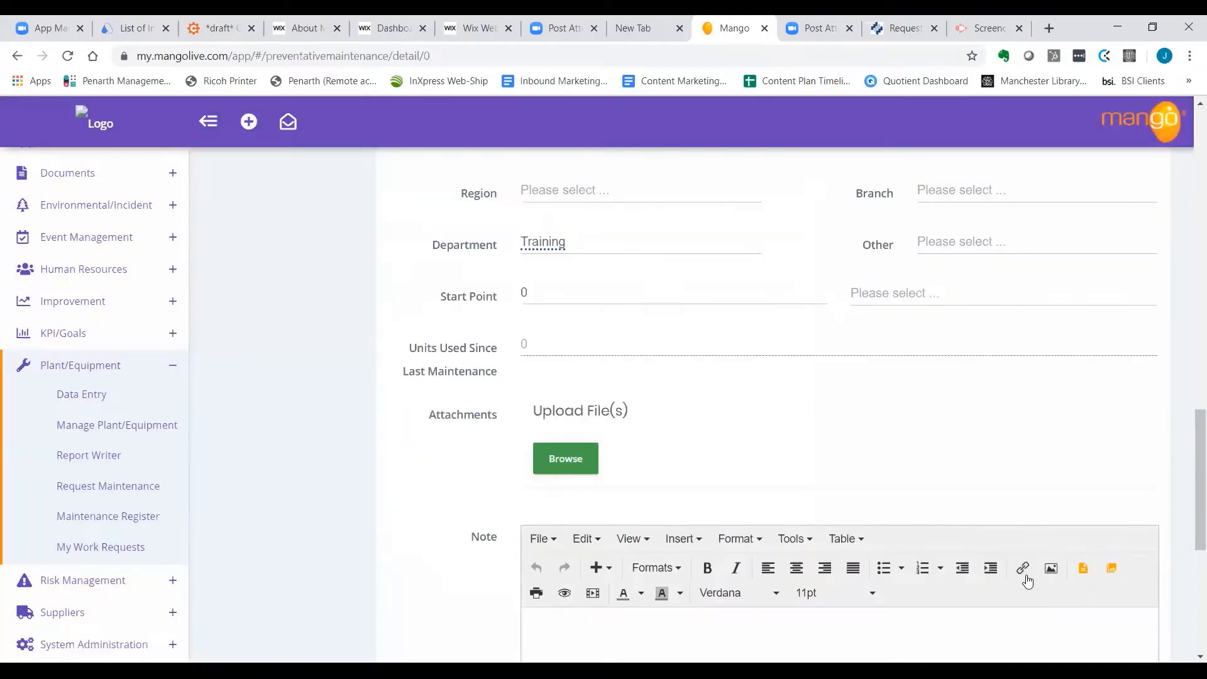
left_click_drag(1189, 462, 1189, 557)
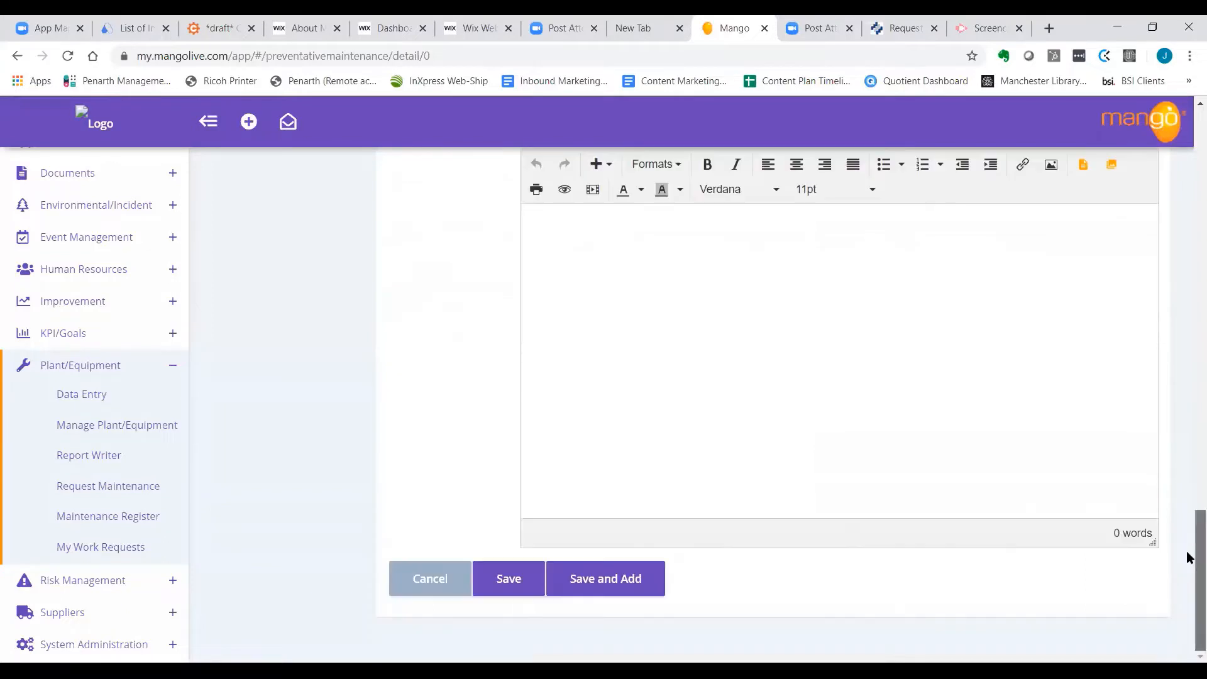
left_click(509, 579)
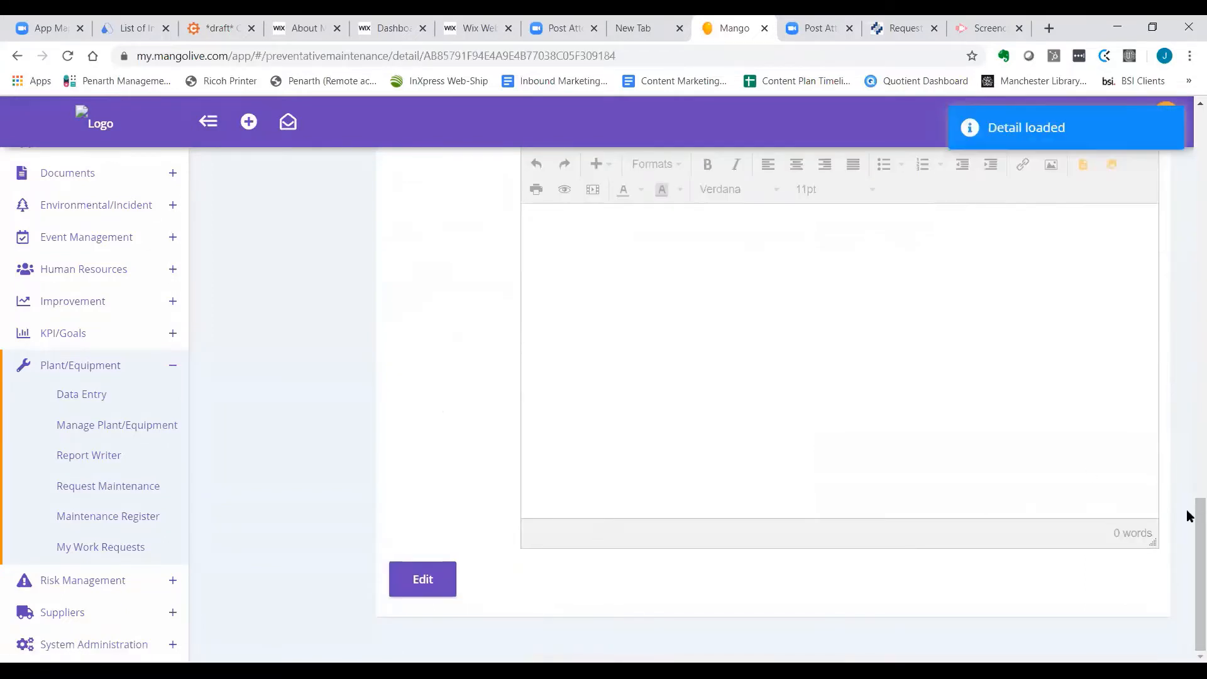
Step: Search the equipment list for "tablet" and open the record with asset number TT3
left_click_drag(1188, 547, 1188, 254)
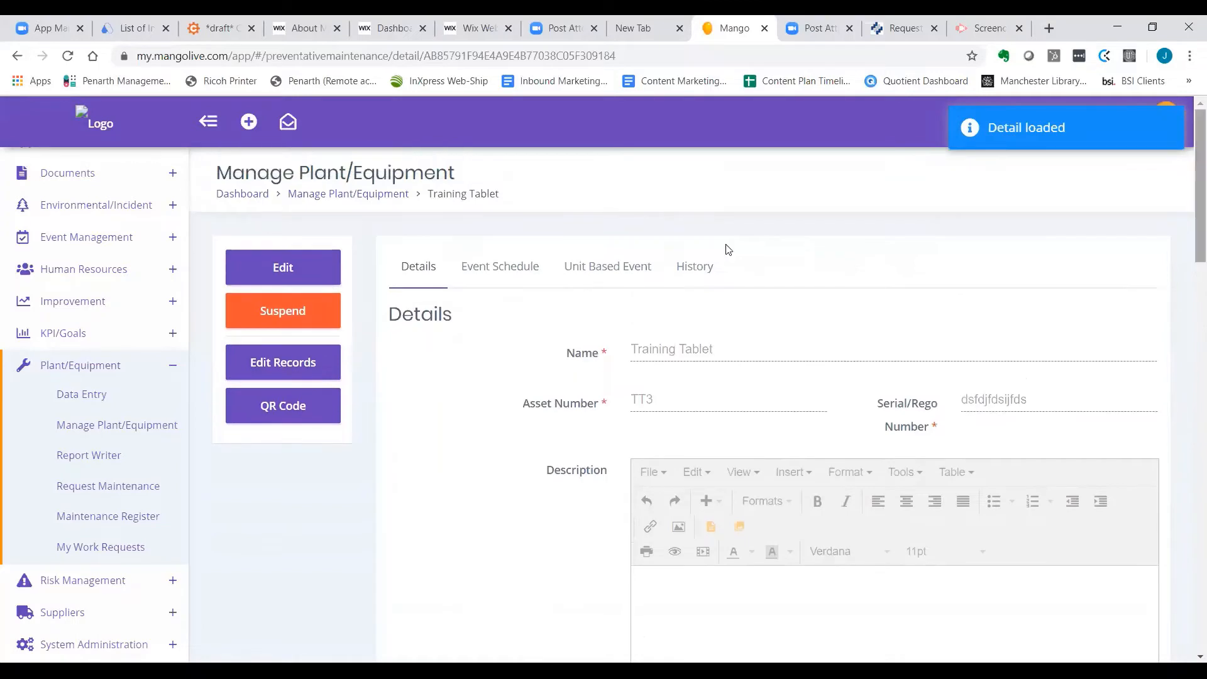
left_click(98, 427)
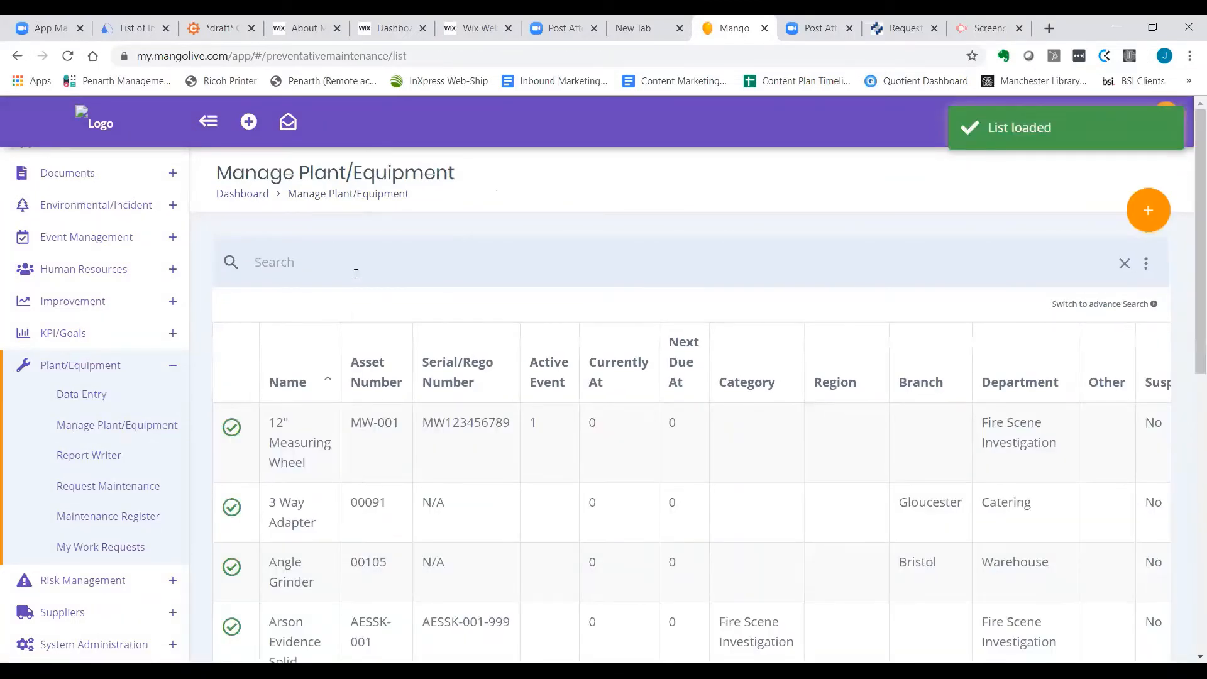
type("tablet")
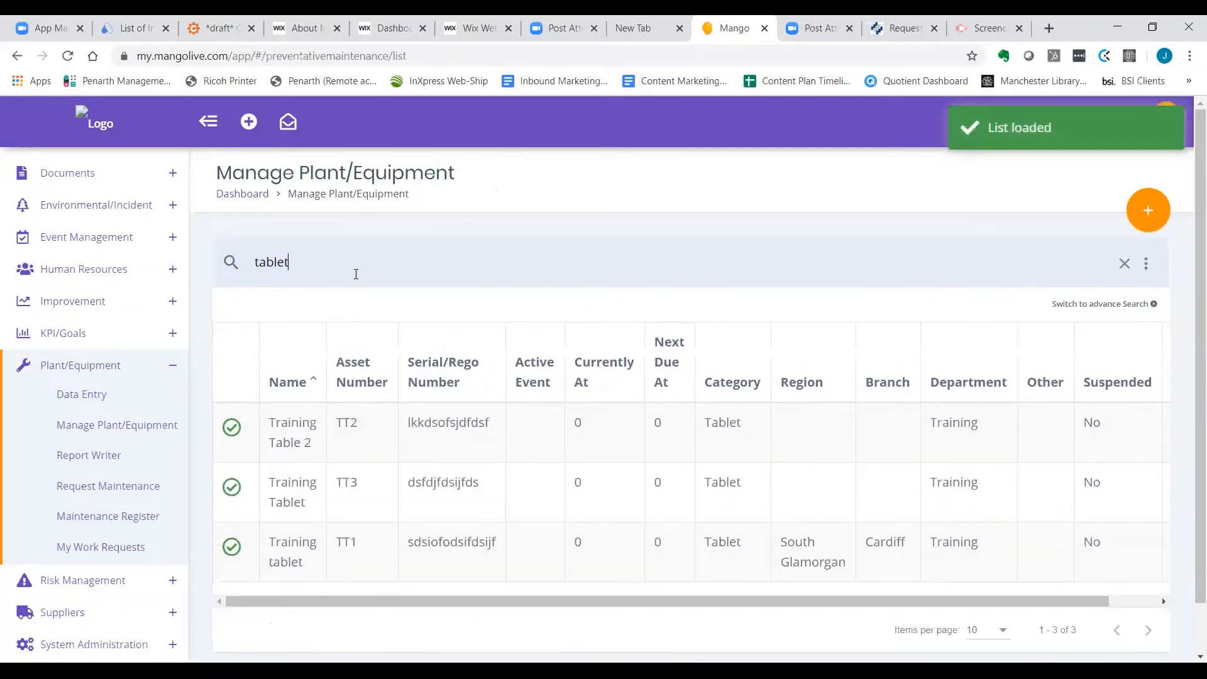
left_click(303, 497)
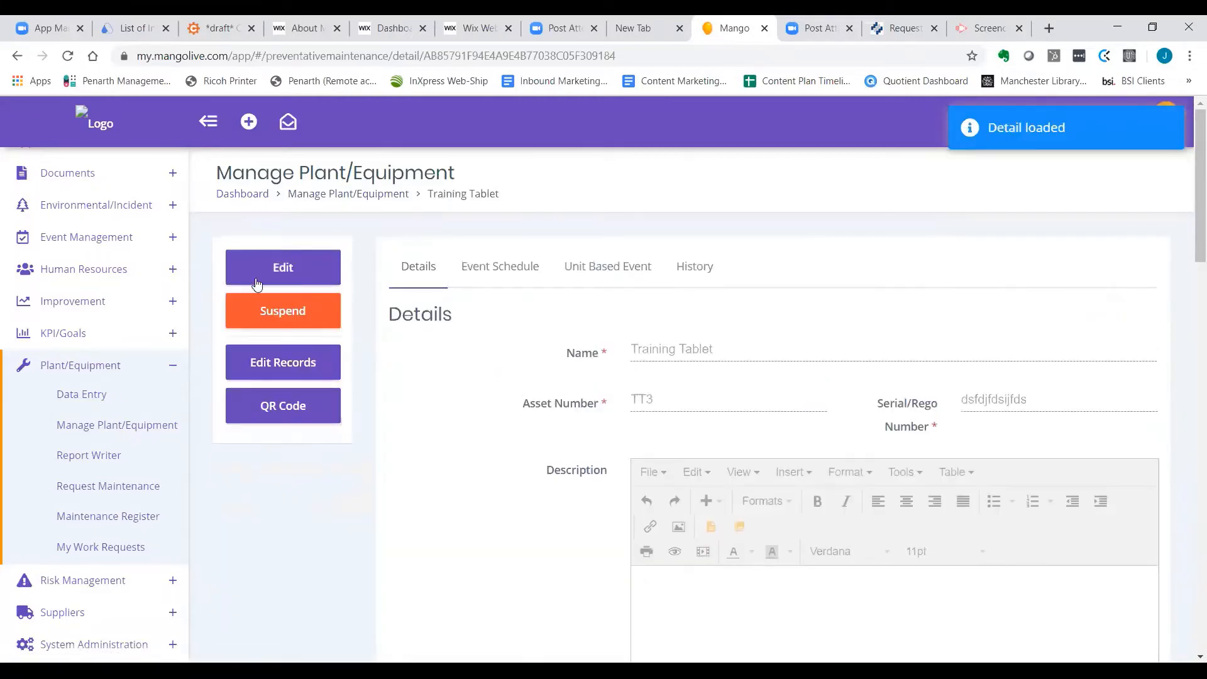
Step: Rename the TT3 record as Training Tablet 3, save it and return to the equipment list
left_click(267, 265)
left_click(733, 351)
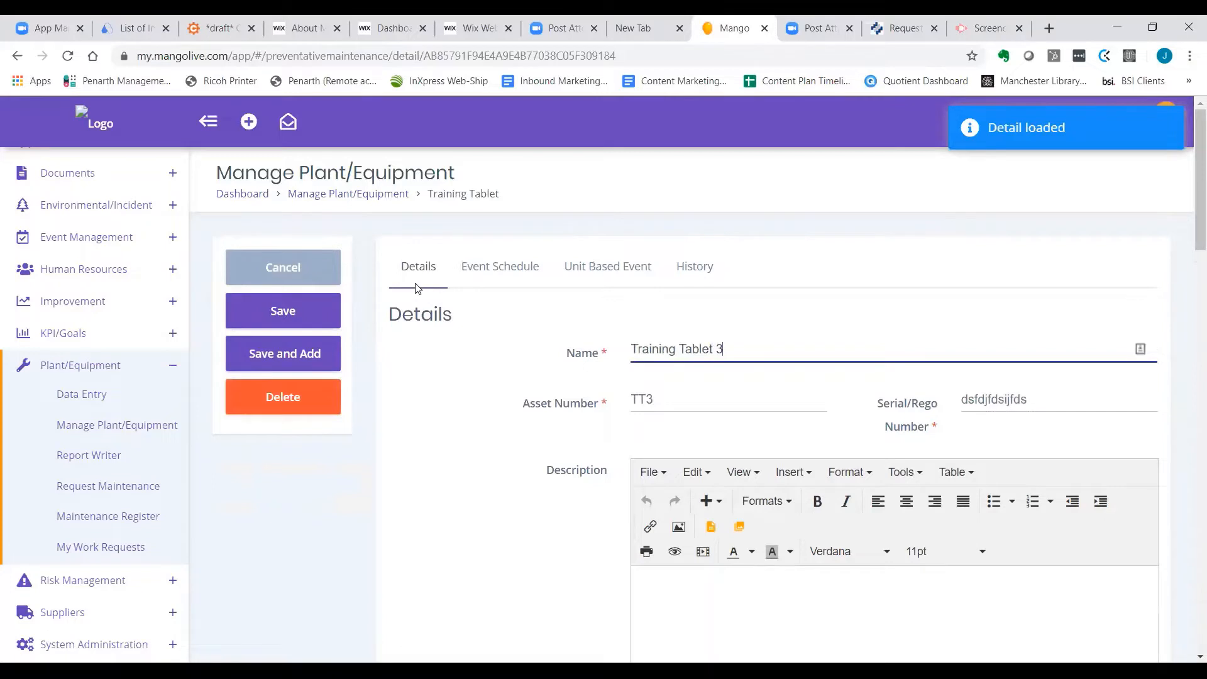
left_click(286, 313)
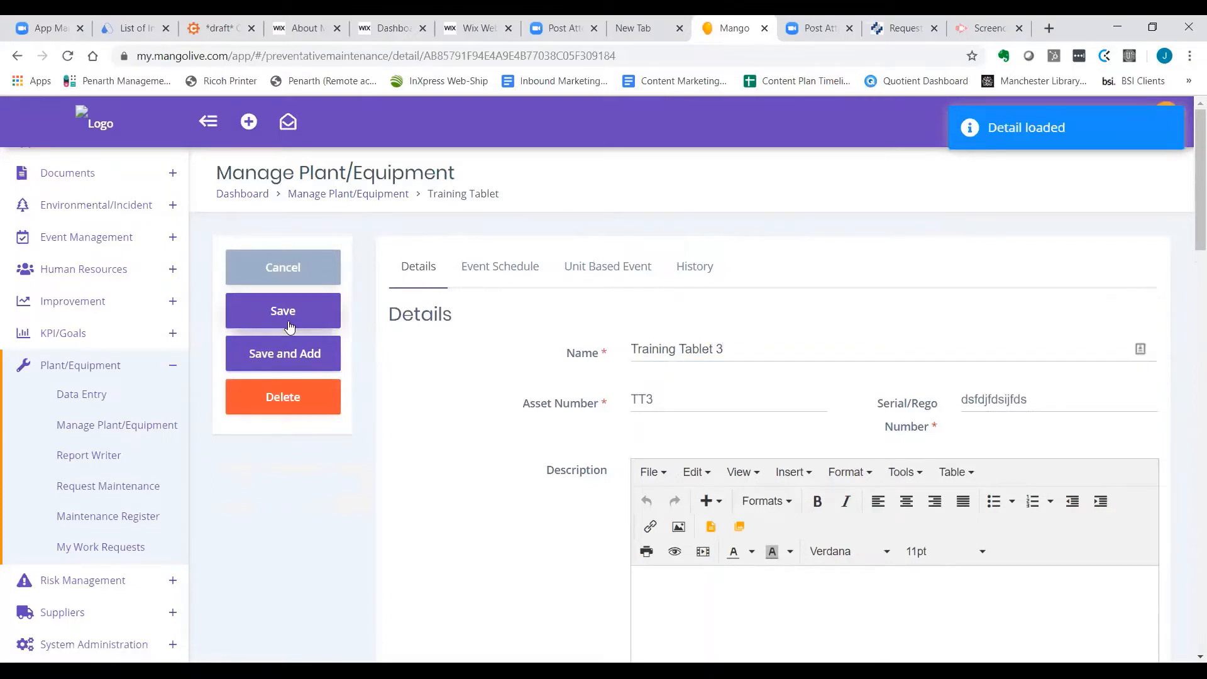
left_click(362, 199)
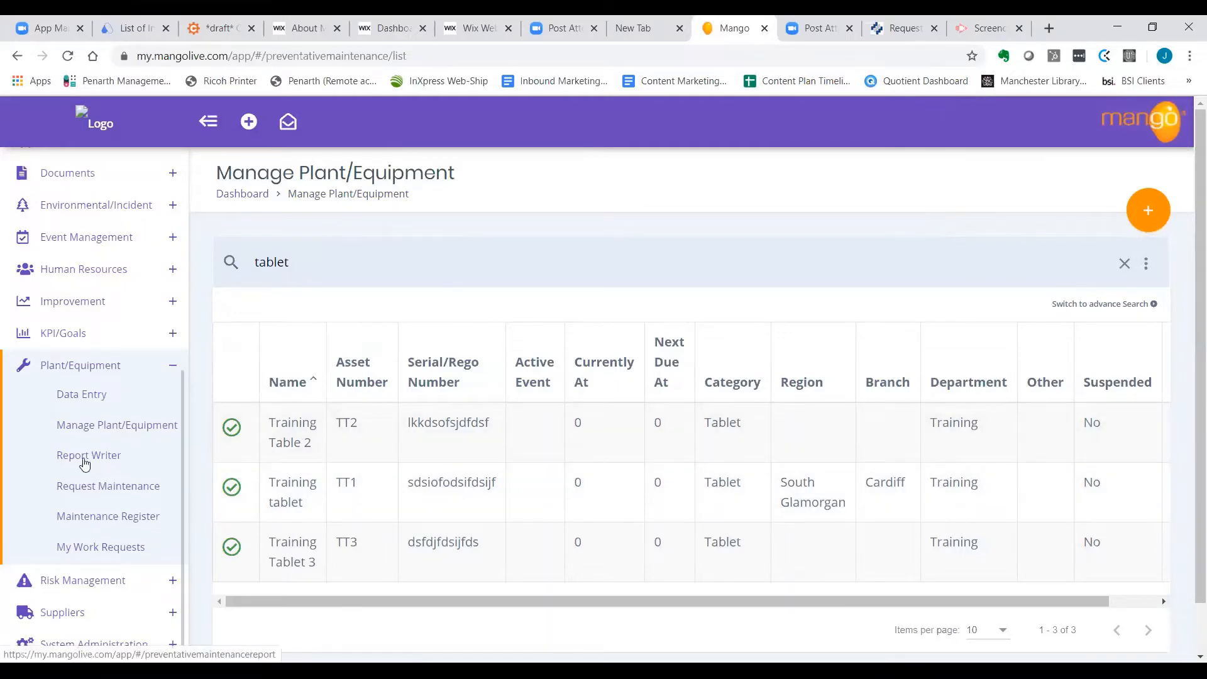
Step: Open the Information Assets equipment report for editing, review its selected fields and proceed to its filter and sort criteria
left_click(85, 462)
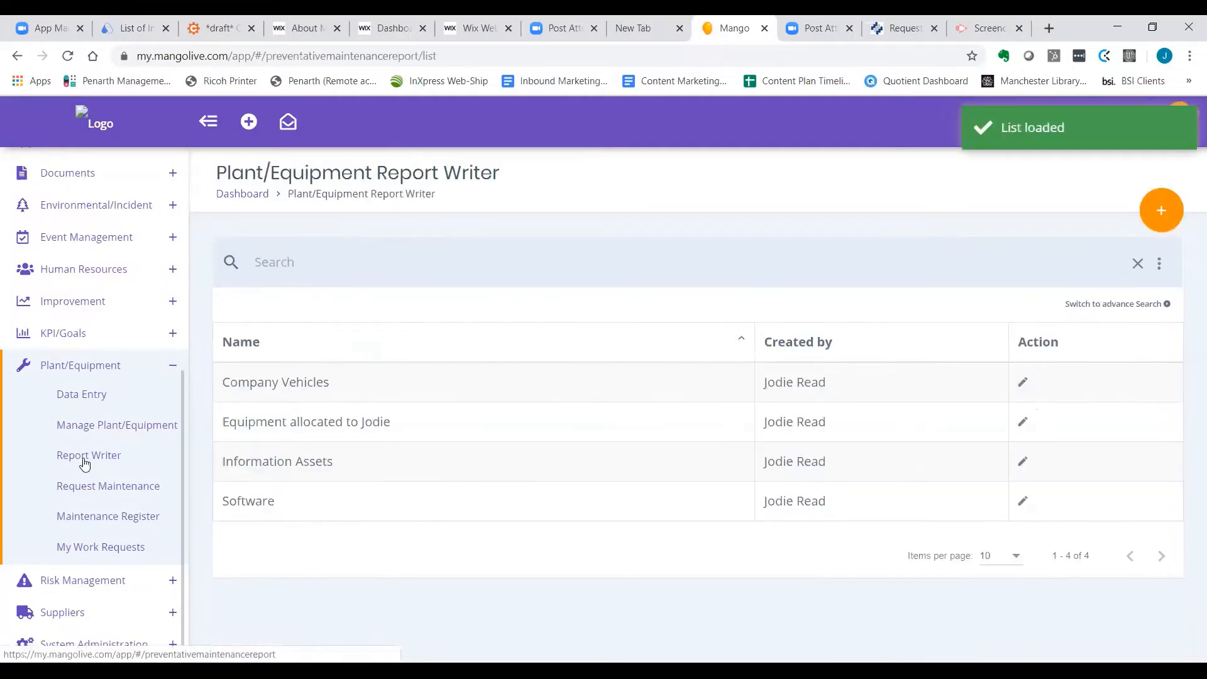
left_click(309, 466)
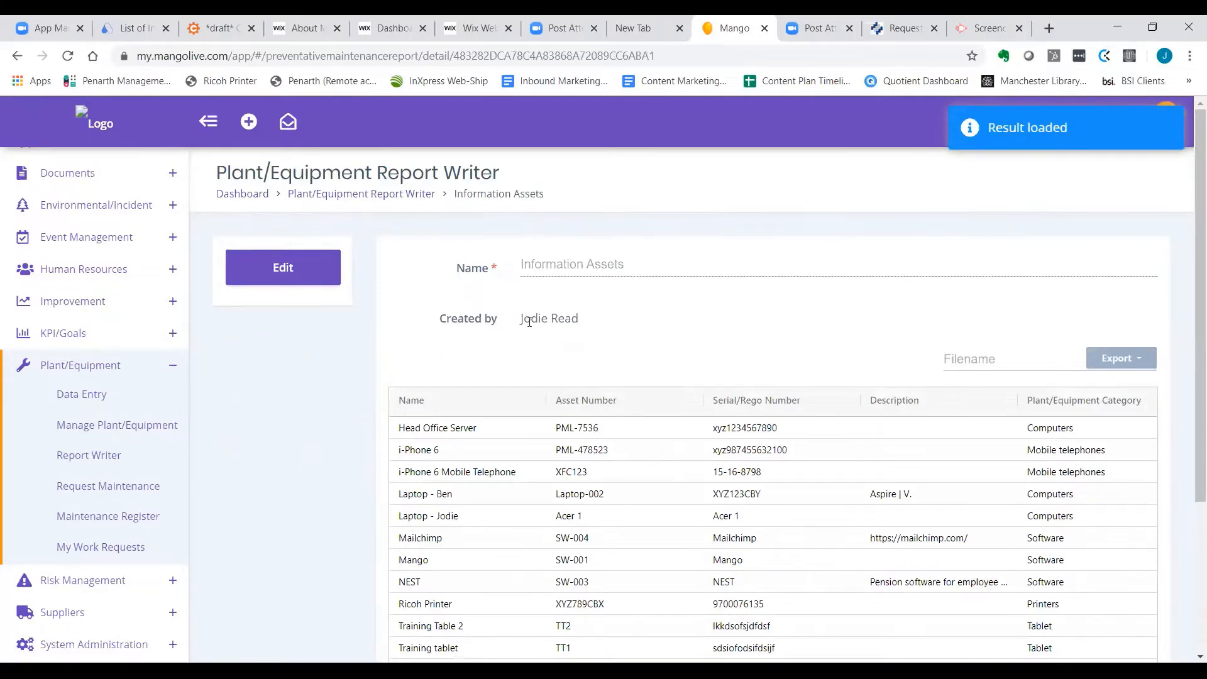
left_click(296, 272)
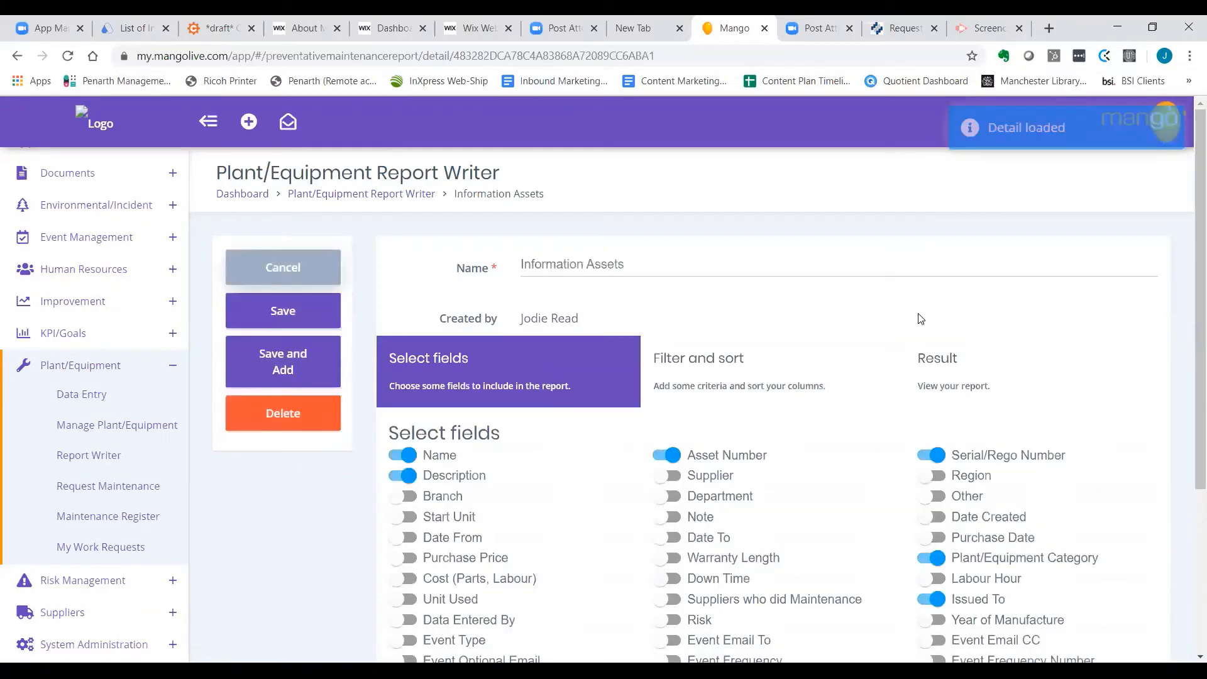
left_click_drag(1188, 312, 1189, 446)
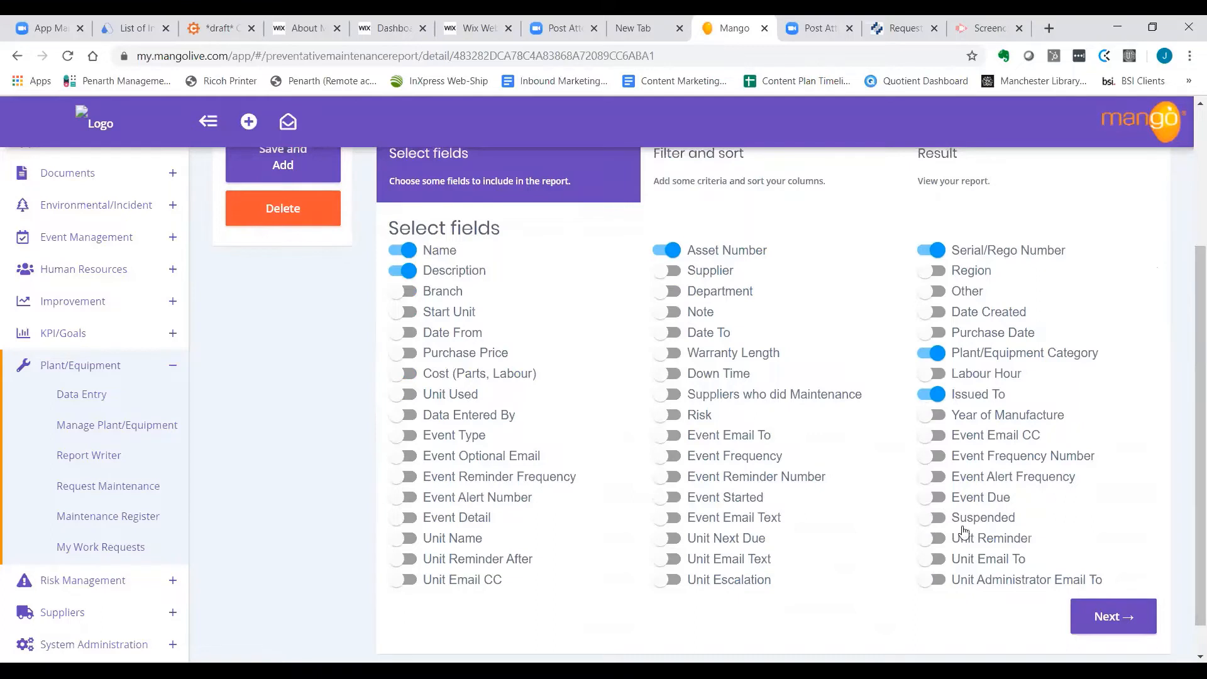
left_click(1076, 616)
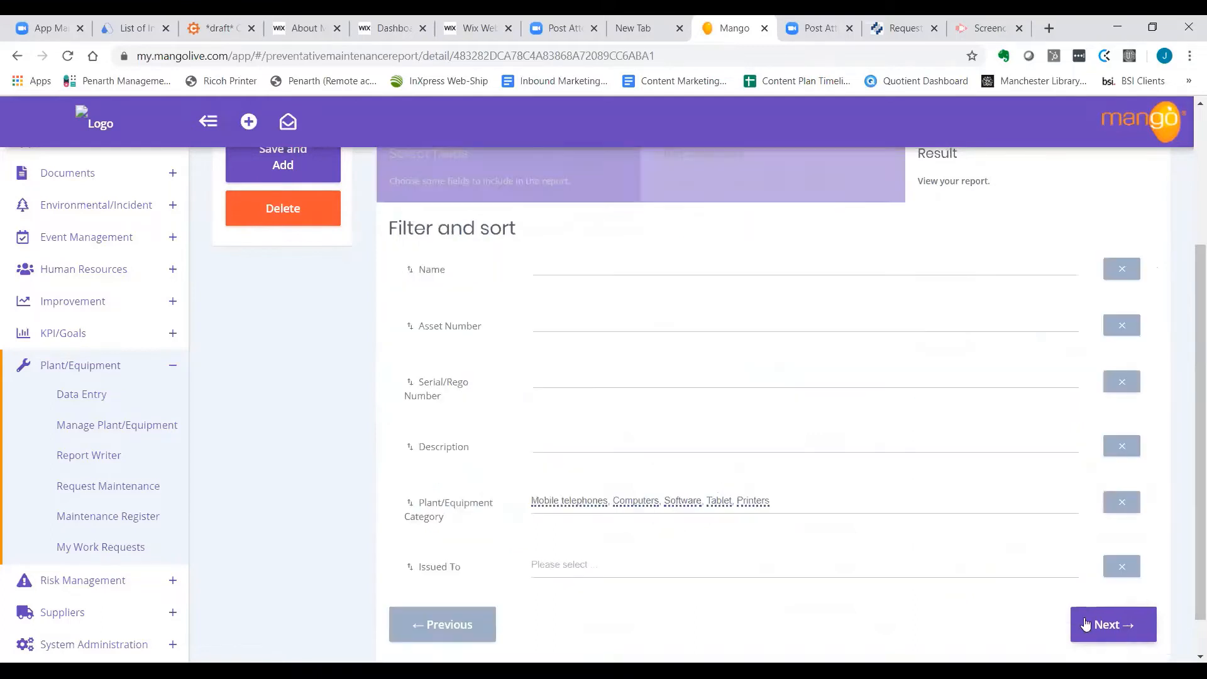
Step: Generate the Information Assets report result and sort the listed equipment by Plant/Equipment Category
scroll(1188, 499, "down", 1)
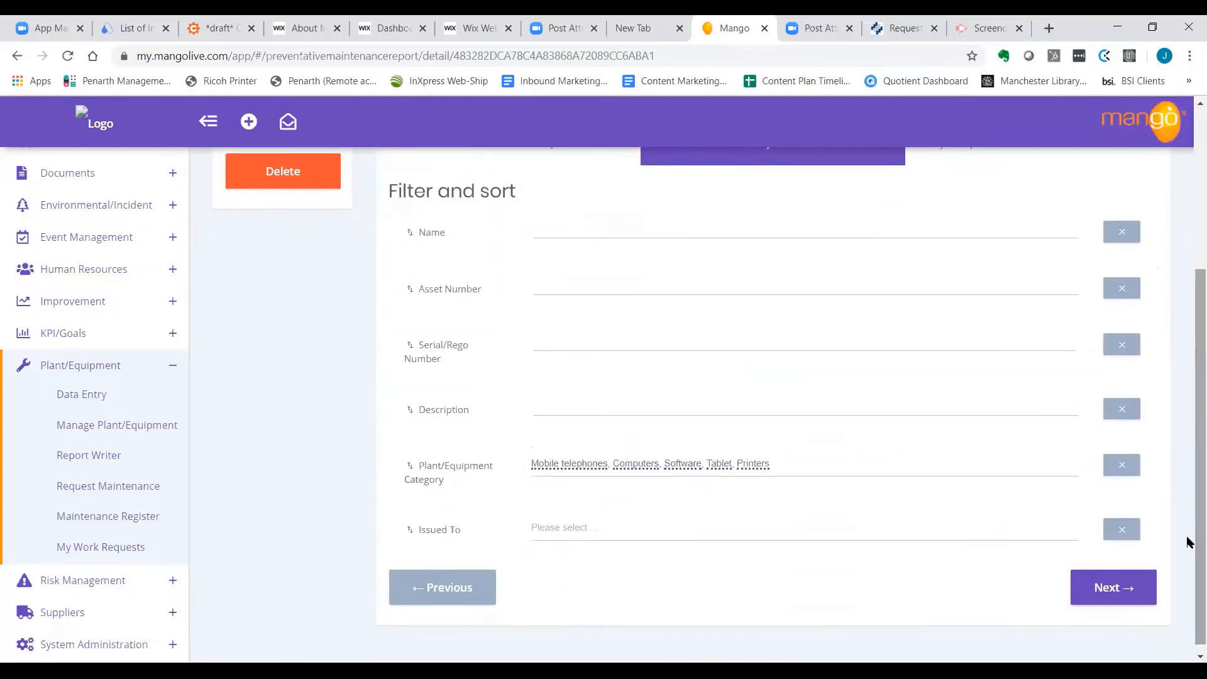
left_click(1105, 598)
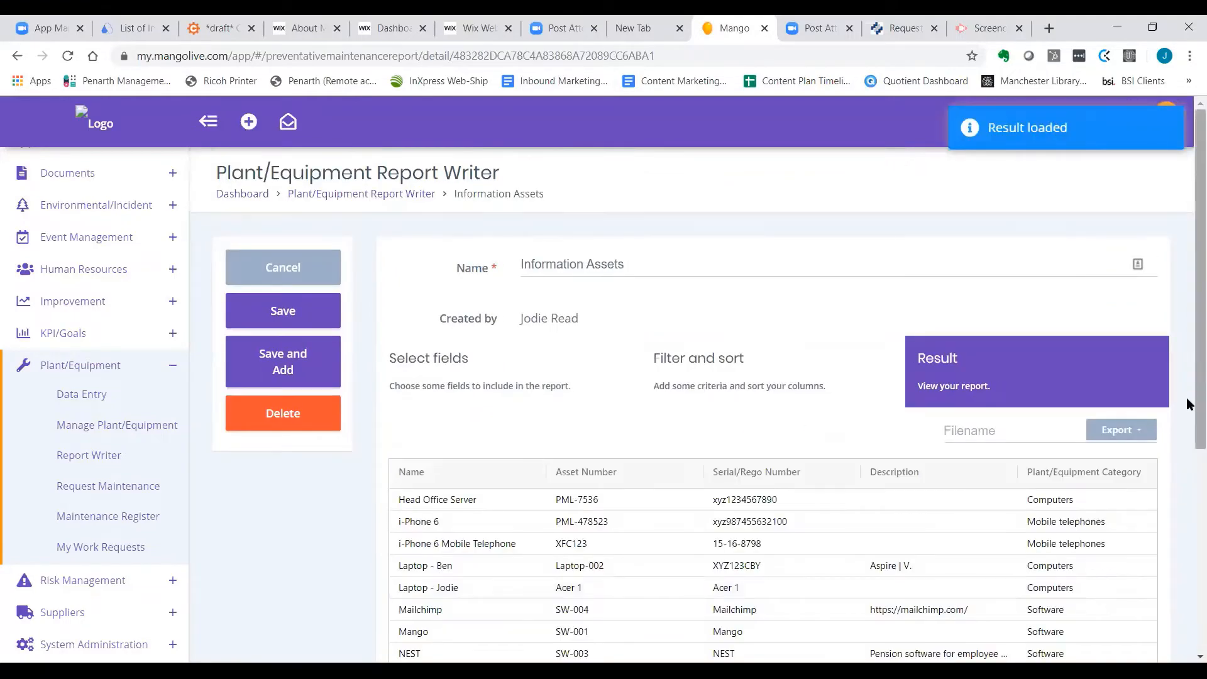
left_click_drag(1187, 400, 1187, 480)
scroll(1187, 476, "down", 3)
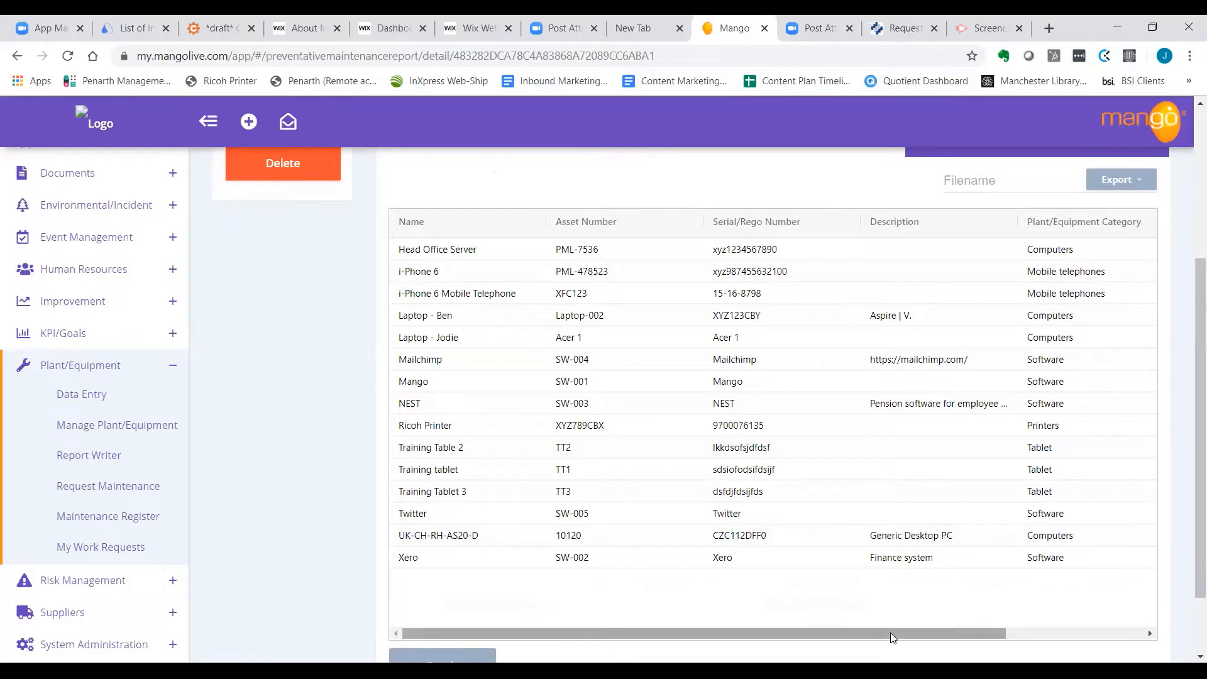
left_click_drag(890, 632, 890, 633)
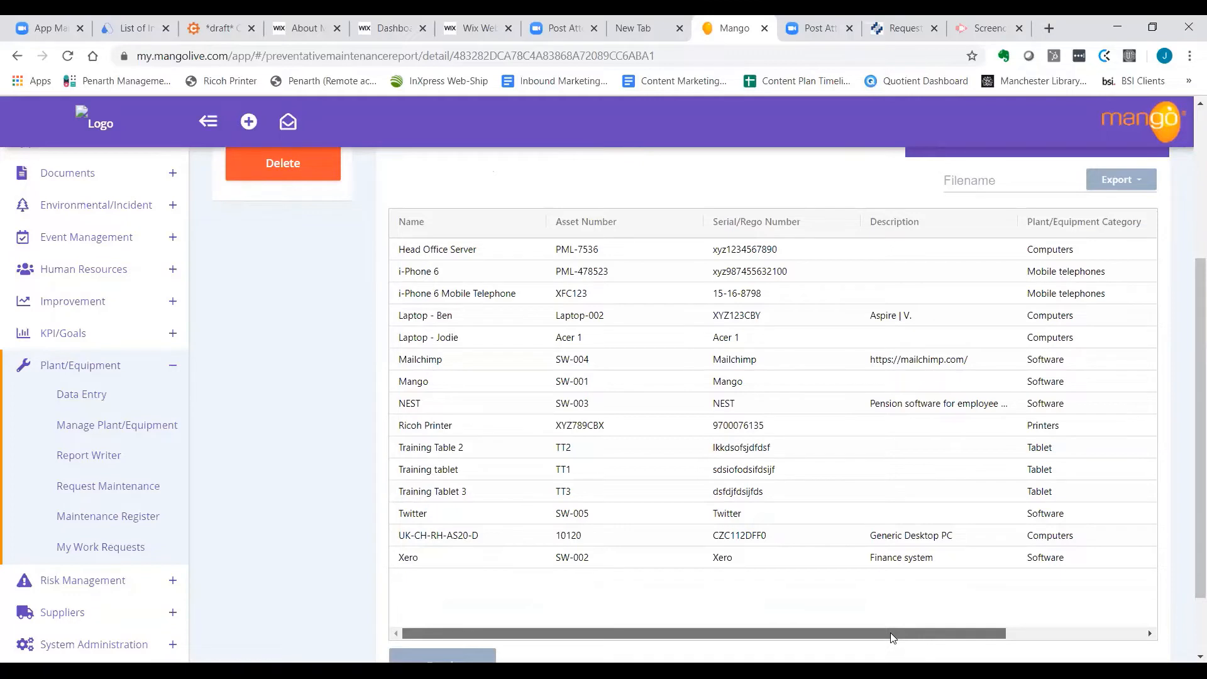
mouse_move(890, 633)
left_mouse_down()
mouse_move(904, 631)
mouse_move(888, 631)
left_mouse_up()
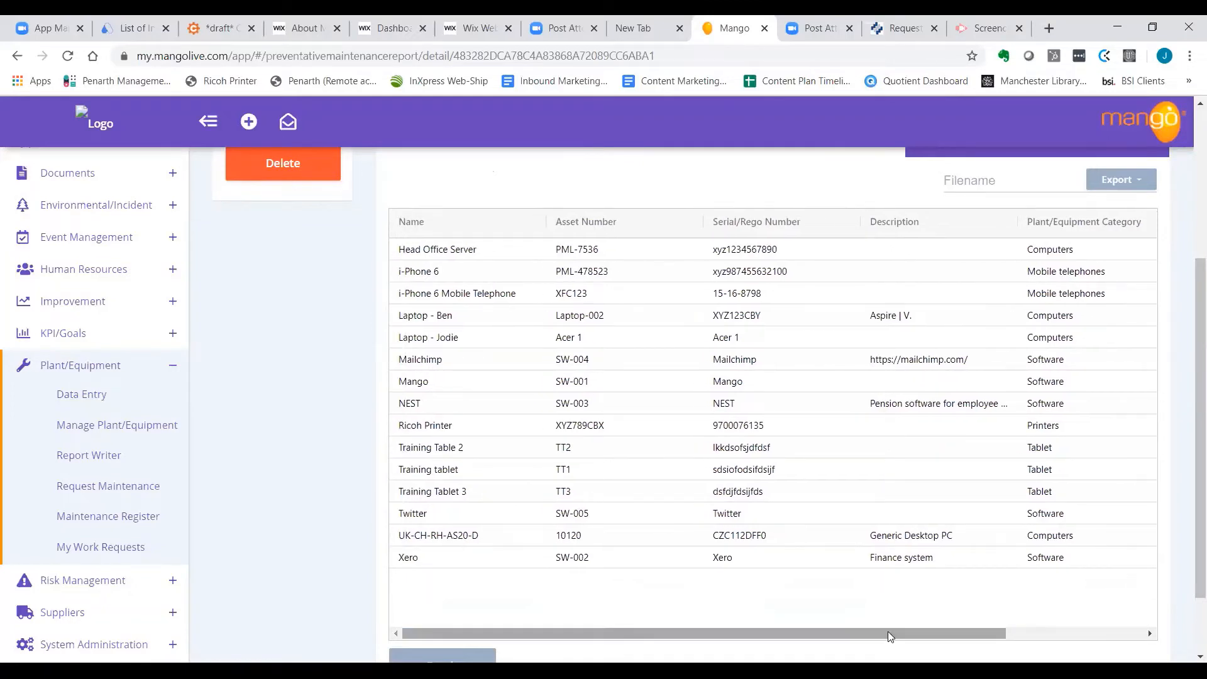
left_click(1050, 225)
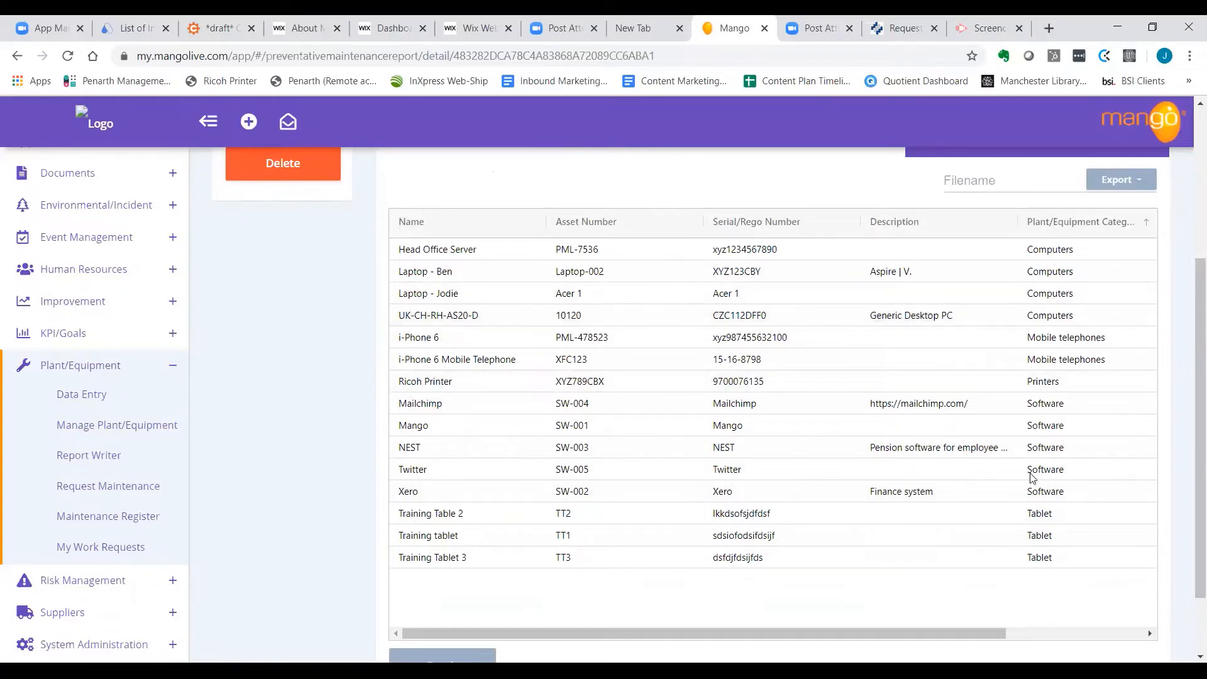
left_click_drag(907, 633, 1020, 633)
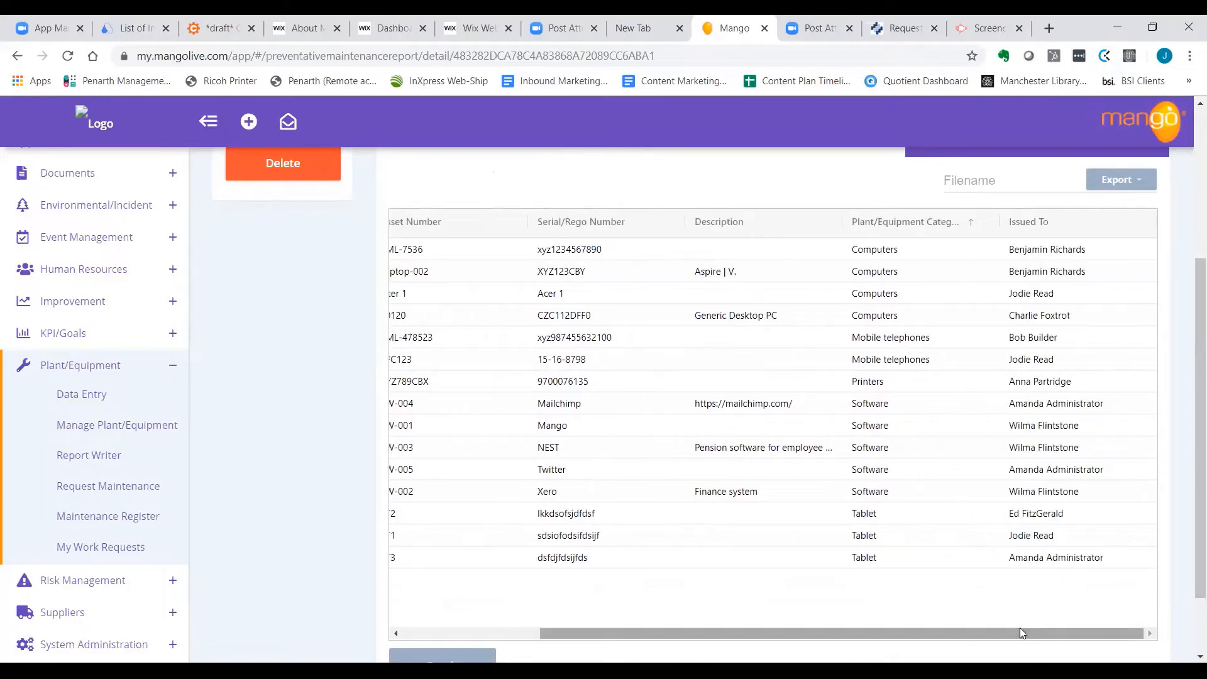
Step: Sort the report result by Issued To and display the available export formats
left_click(1024, 222)
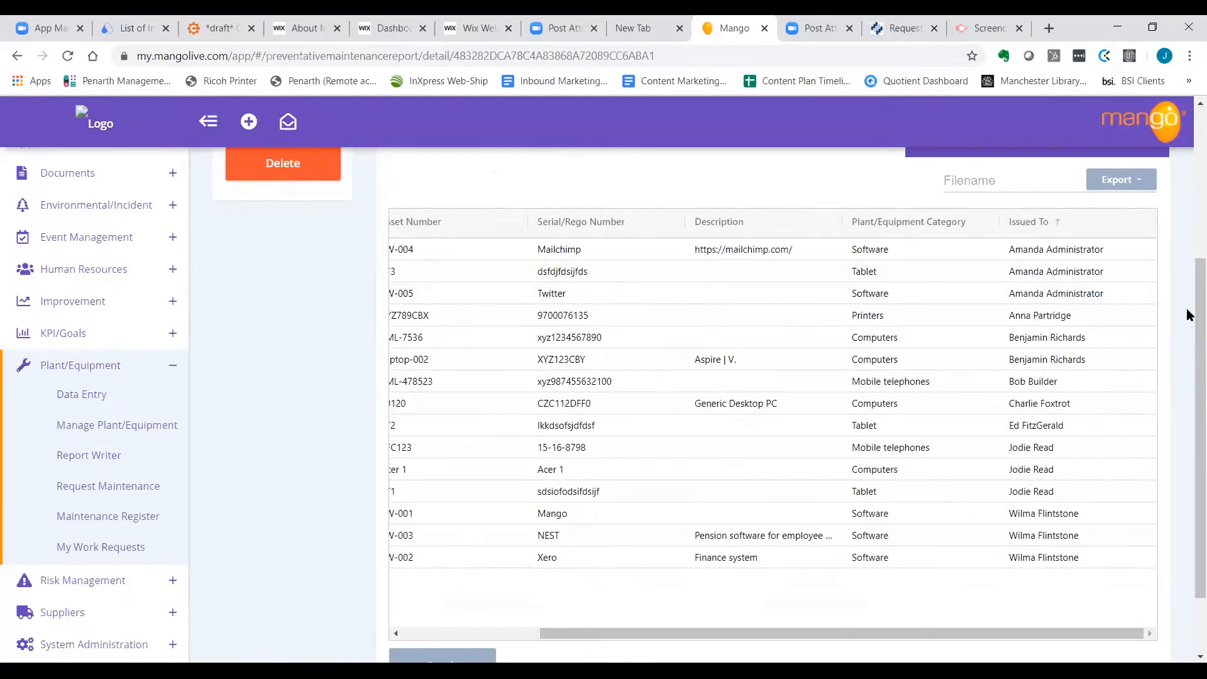
scroll(1187, 311, "down", 1)
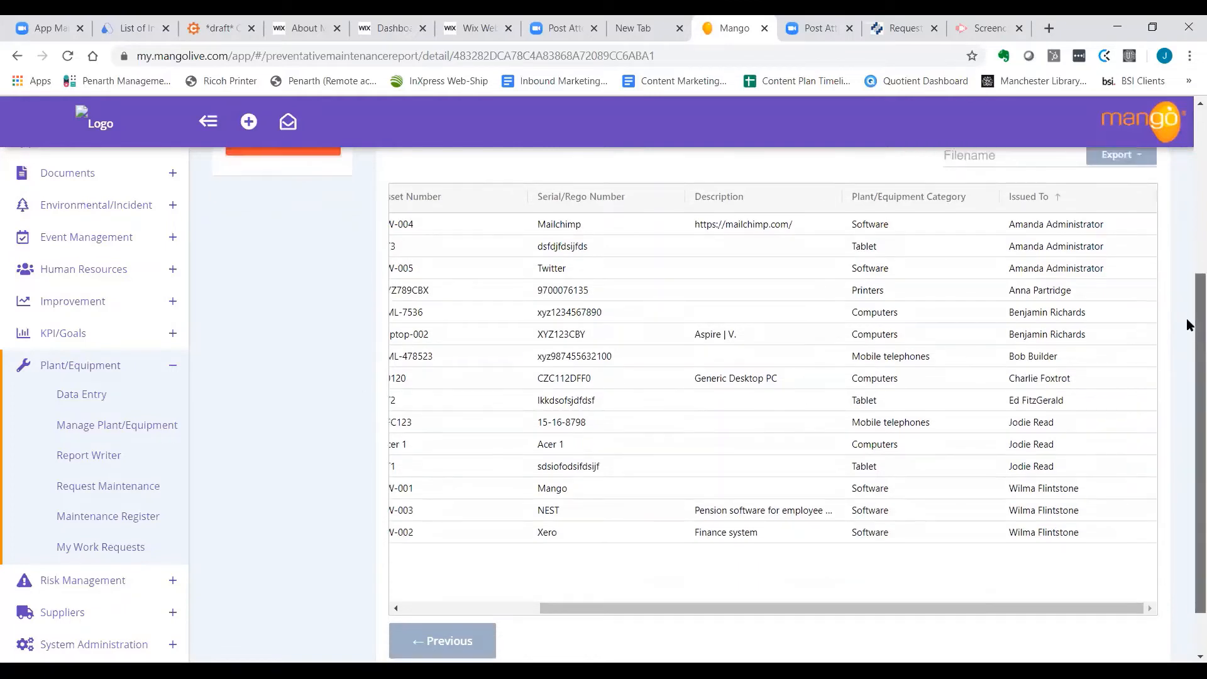
scroll(1187, 308, "up", 1)
scroll(1186, 314, "down", 1)
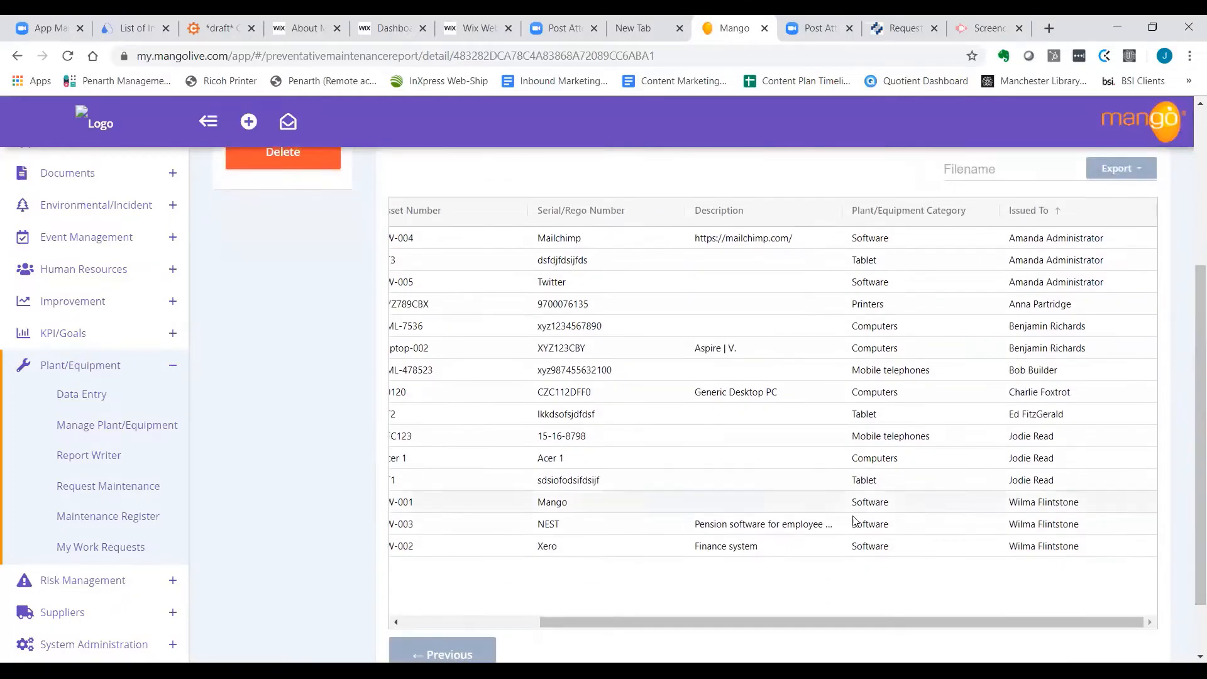
left_click_drag(766, 623, 746, 620)
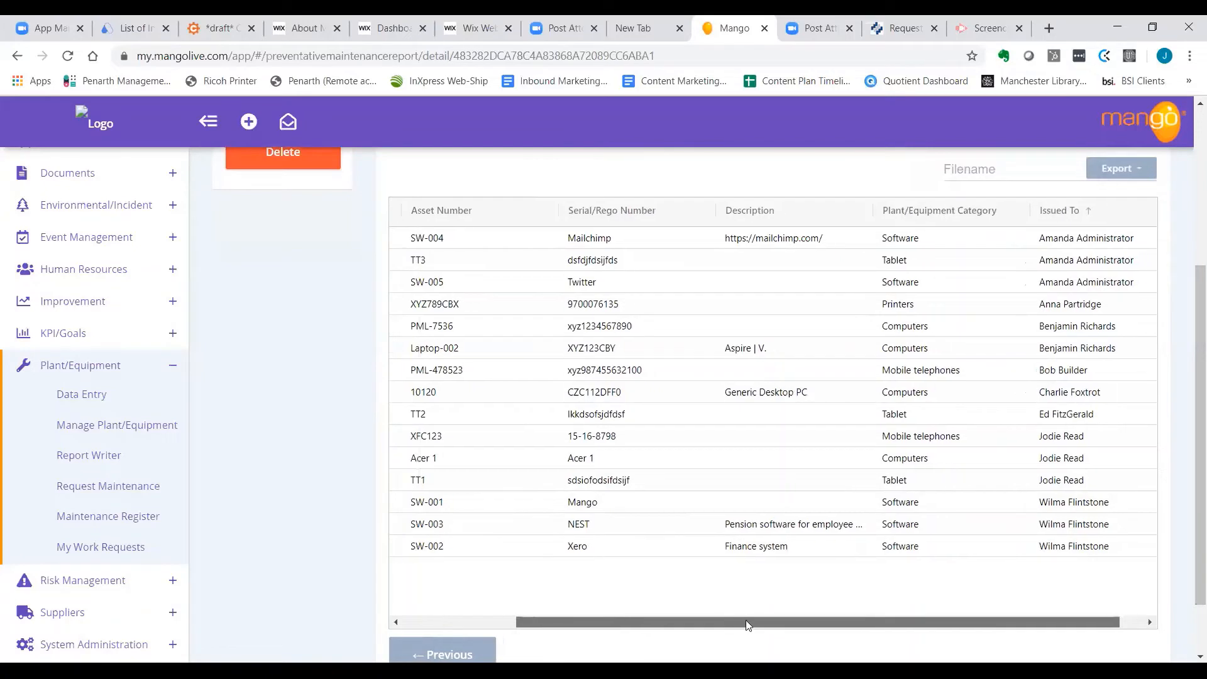
left_click(1143, 169)
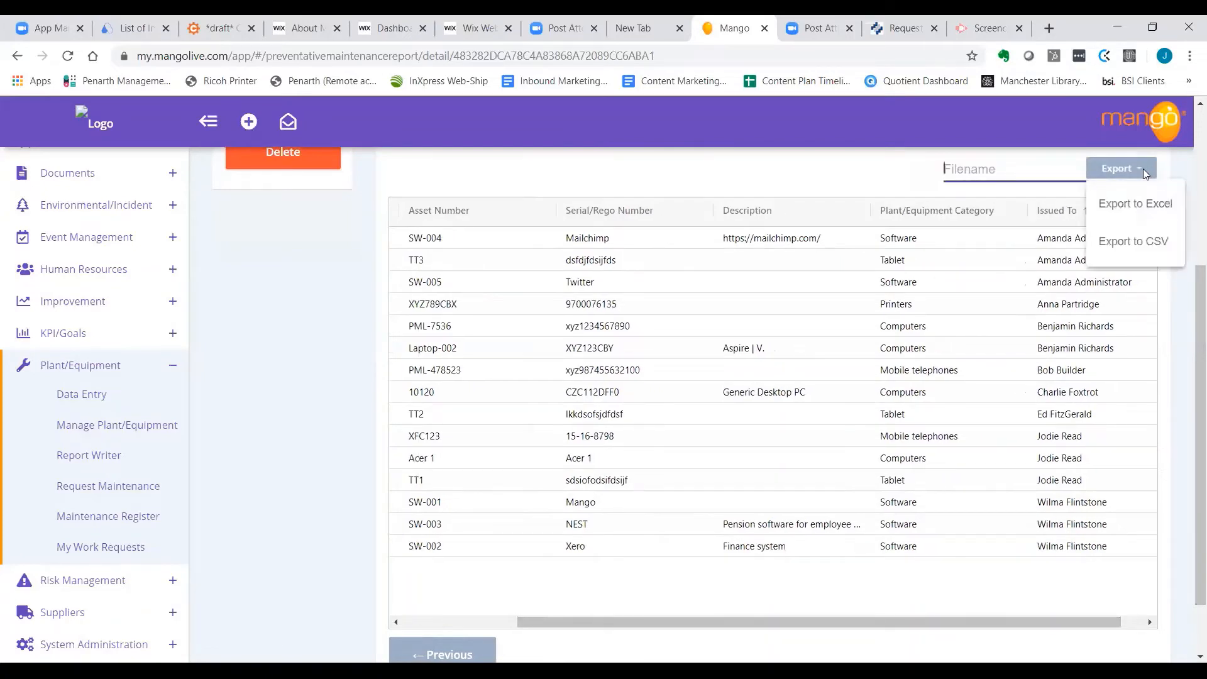
mouse_move(1190, 317)
left_mouse_down()
mouse_move(1190, 267)
mouse_move(1191, 302)
left_mouse_up()
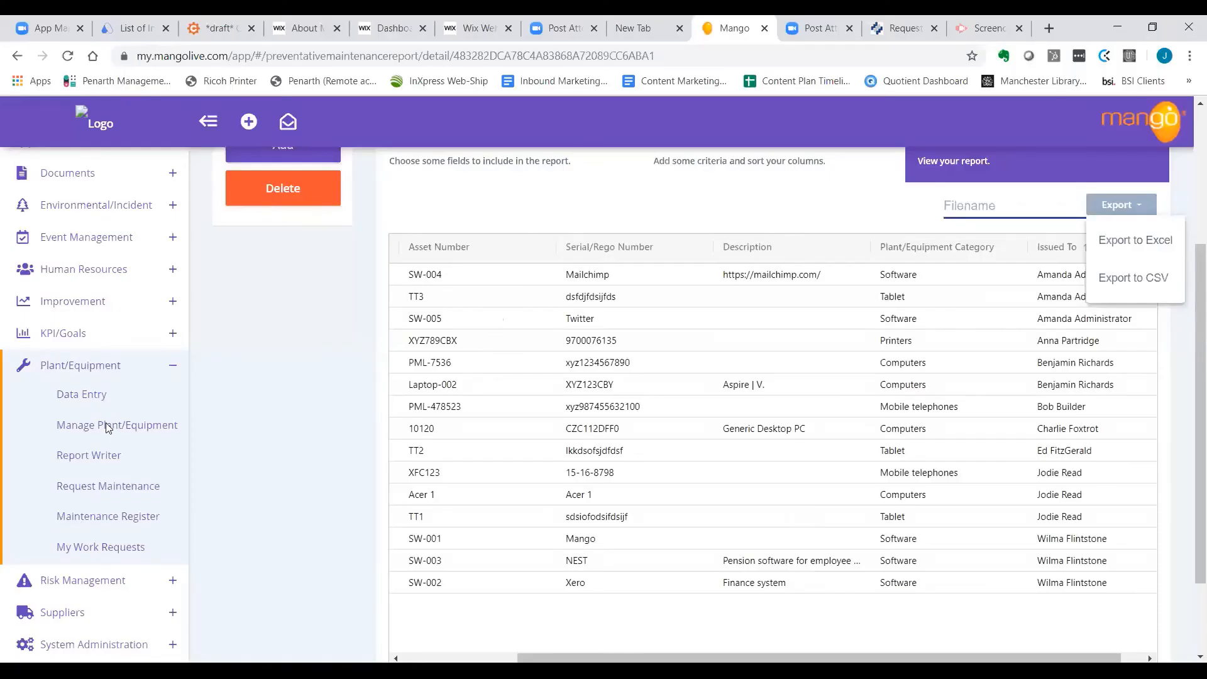
Step: Search the equipment list for "tabl" and open the Training tablet record with asset number TT1
left_click(106, 424)
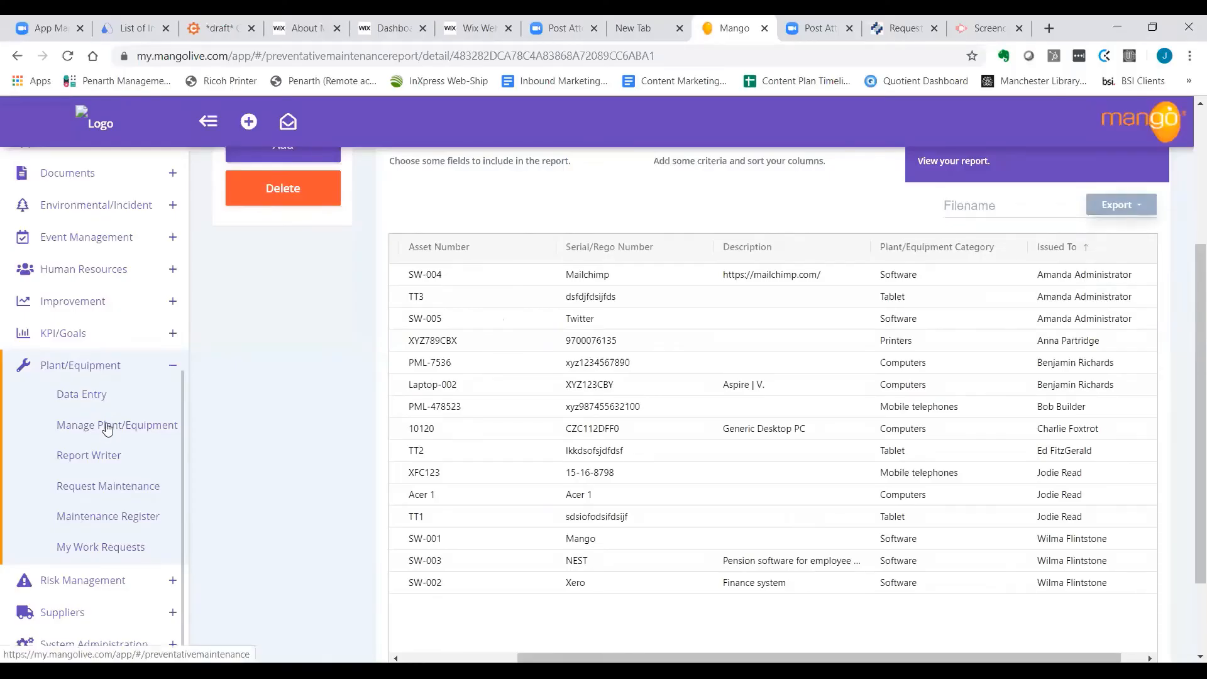
left_click(132, 430)
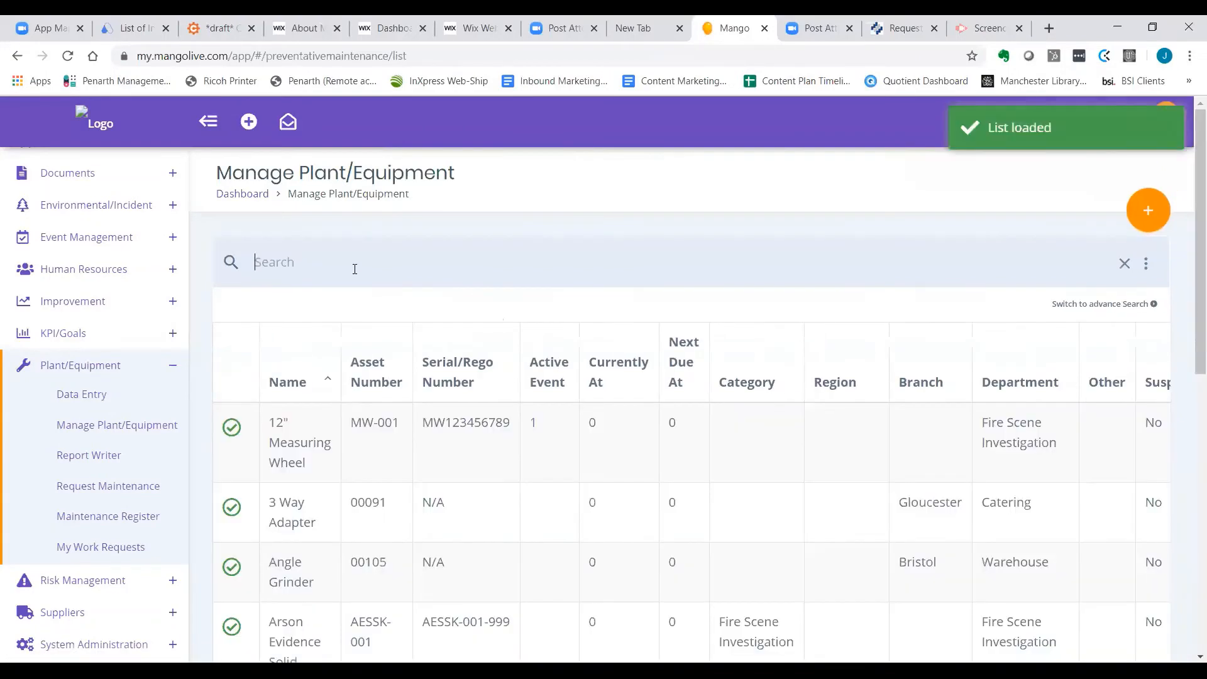
type("ta")
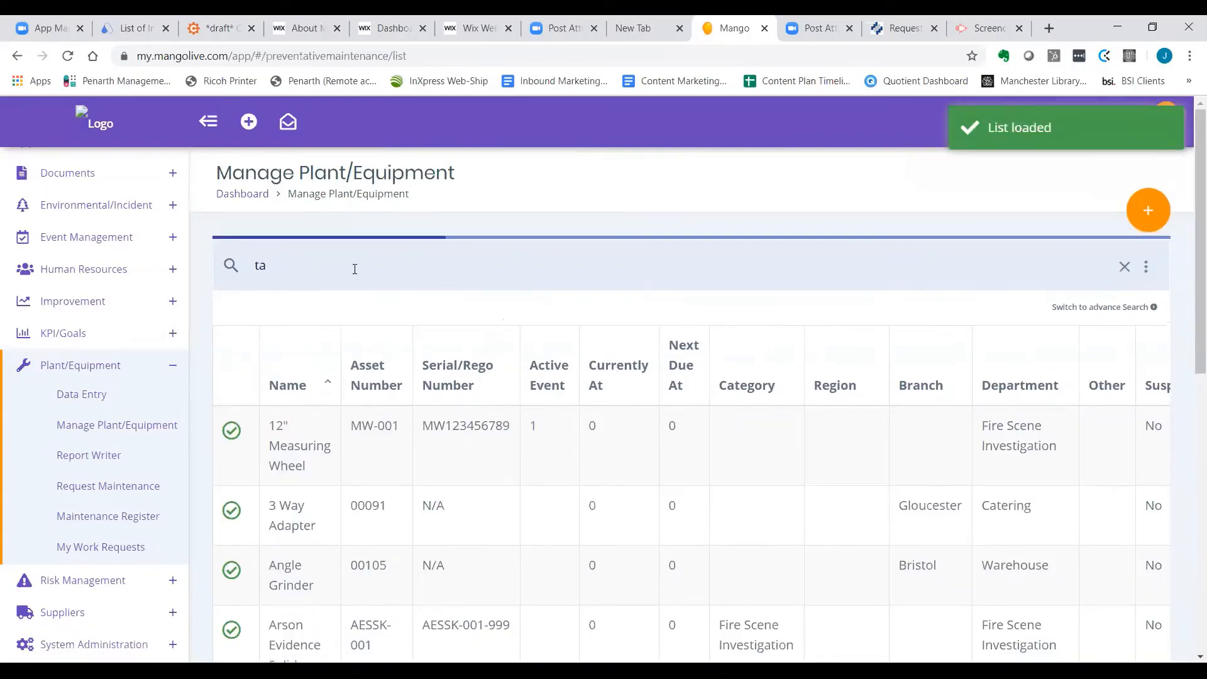
type("bl")
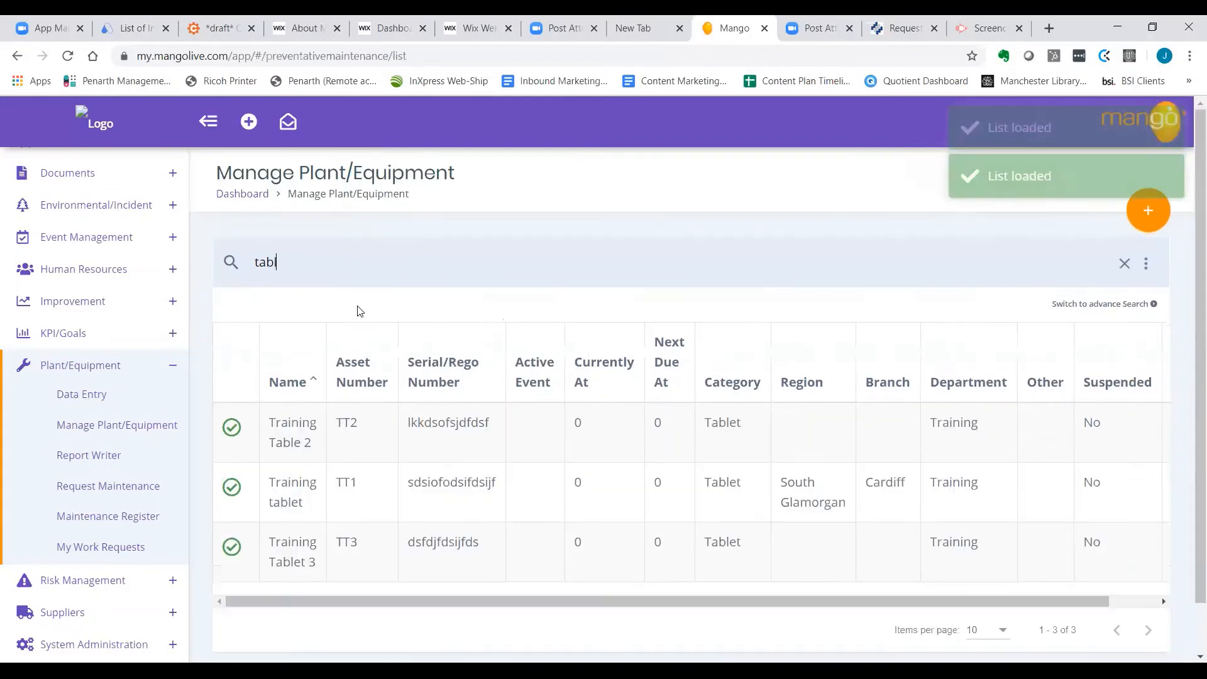
left_click(302, 500)
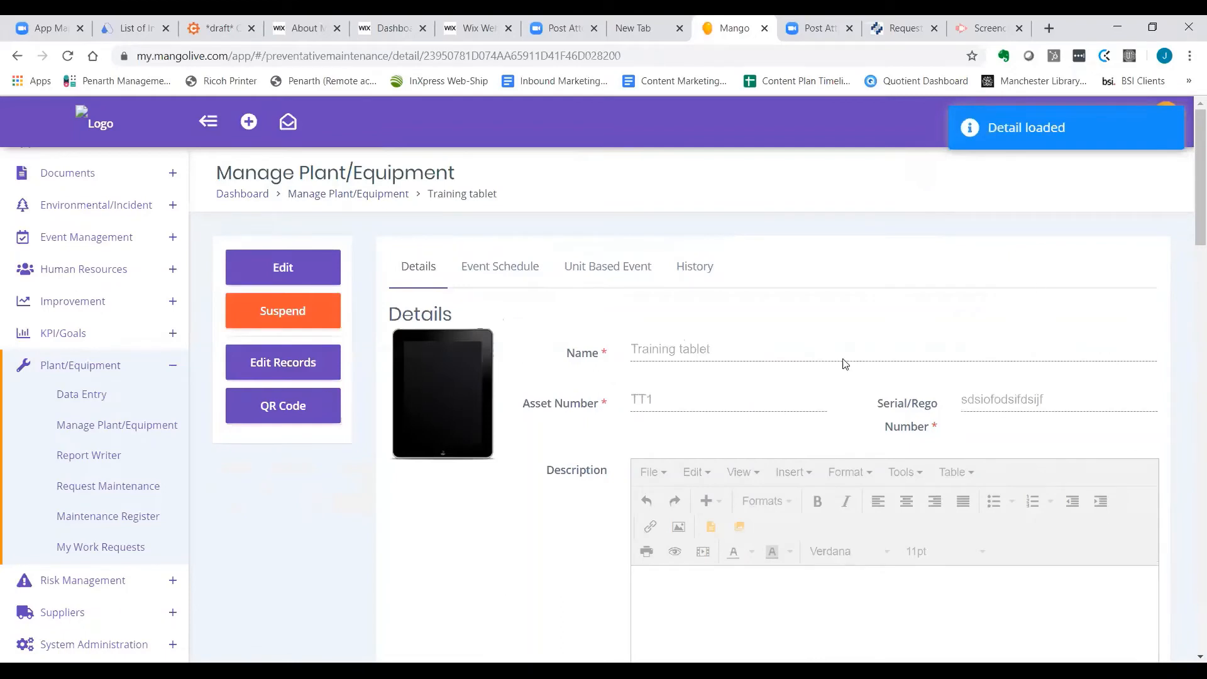
Step: Open the TT1 record for editing and delete the Acceptable Use Policy link from its note
left_click_drag(1188, 180, 1188, 527)
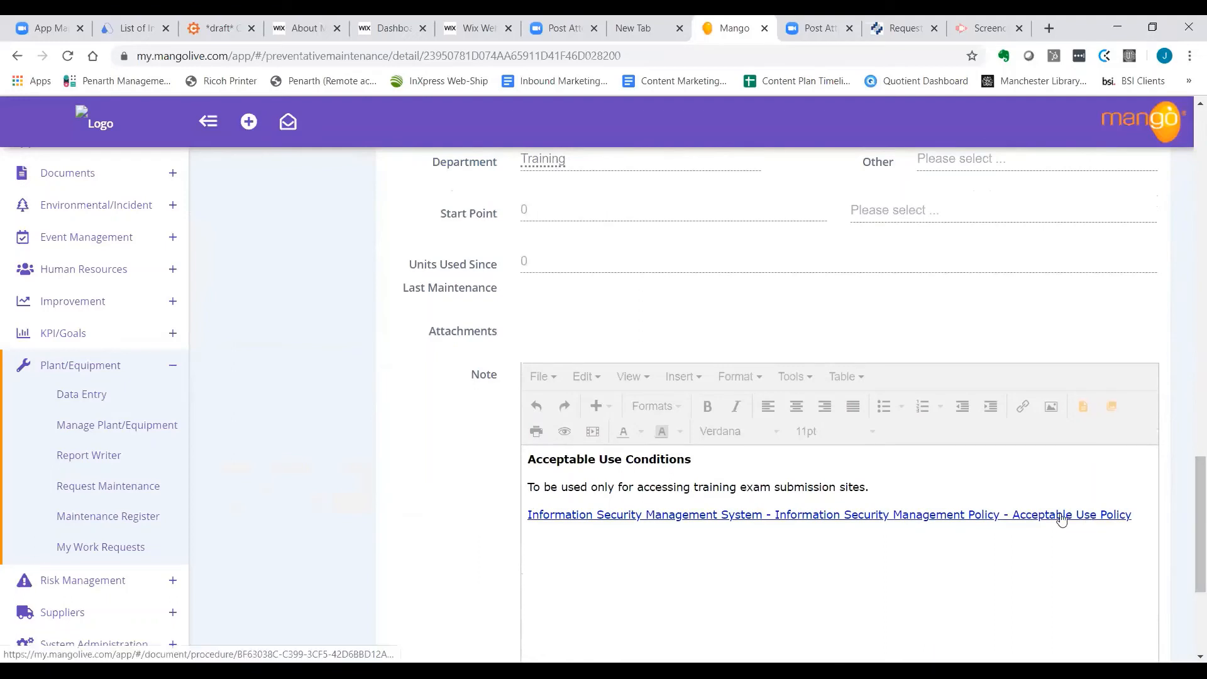
left_click_drag(1194, 520, 809, 204)
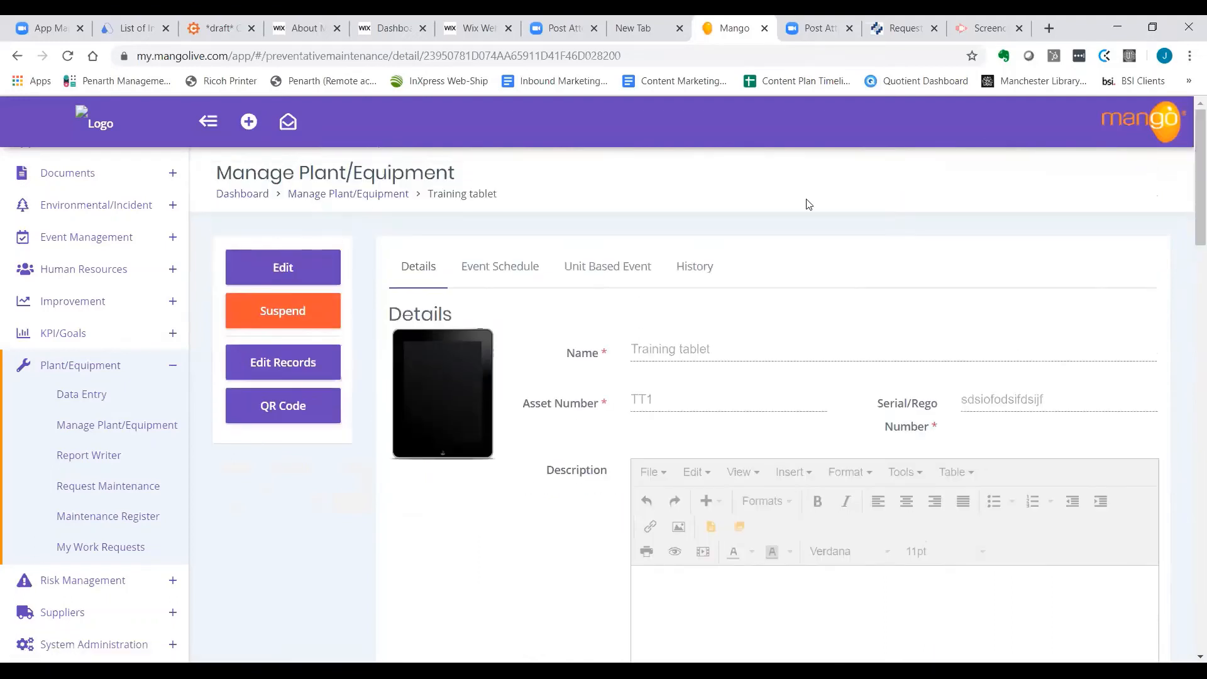
left_click(283, 271)
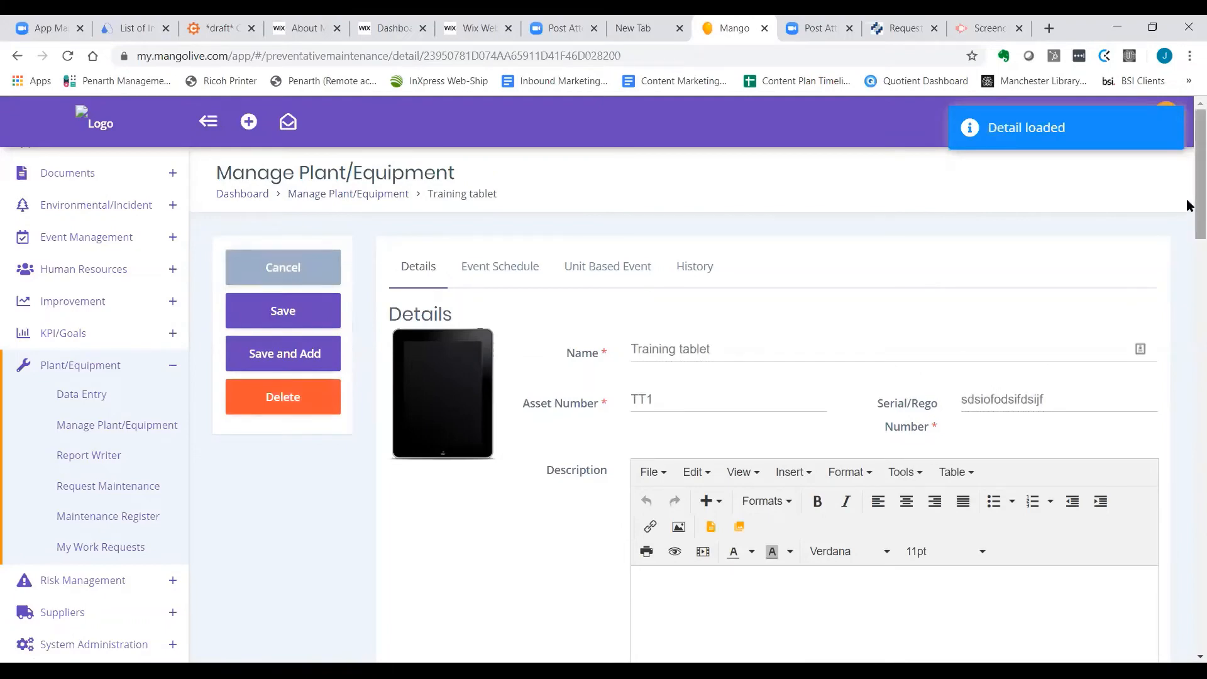
left_click_drag(1188, 205, 1111, 591)
key("BackSpace")
key("BackSpace")
key("BackSpace")
key("BackSpace")
key("BackSpace")
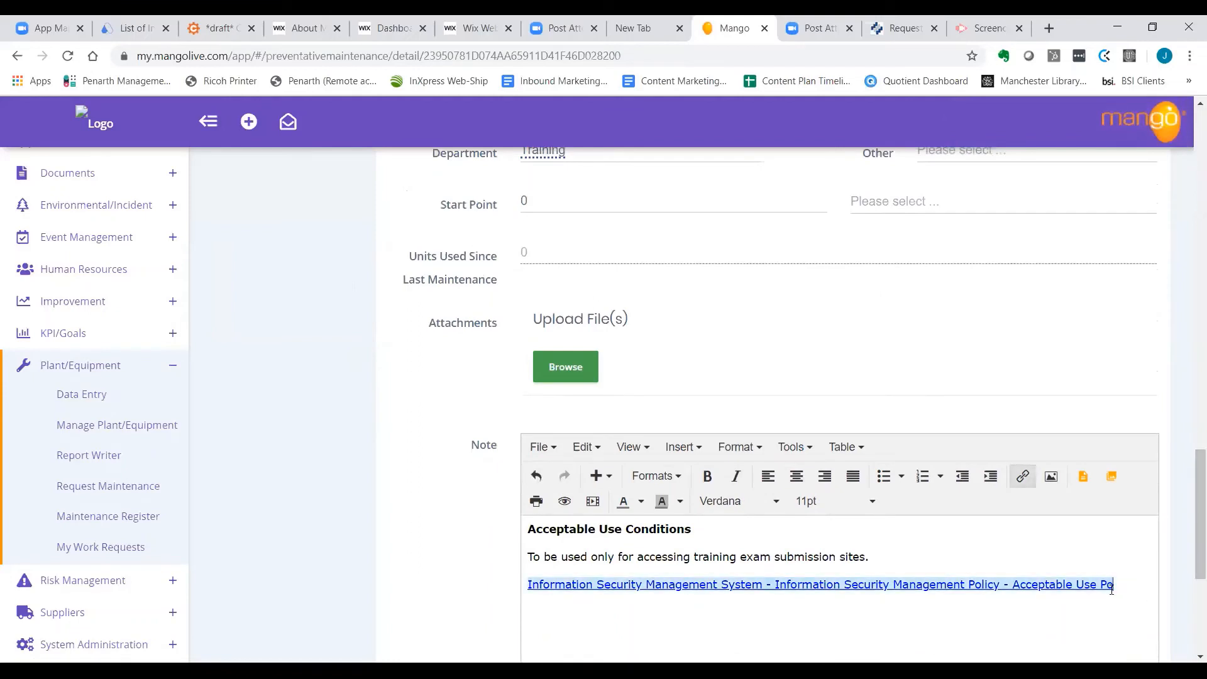
left_click_drag(1090, 586, 523, 586)
key("BackSpace")
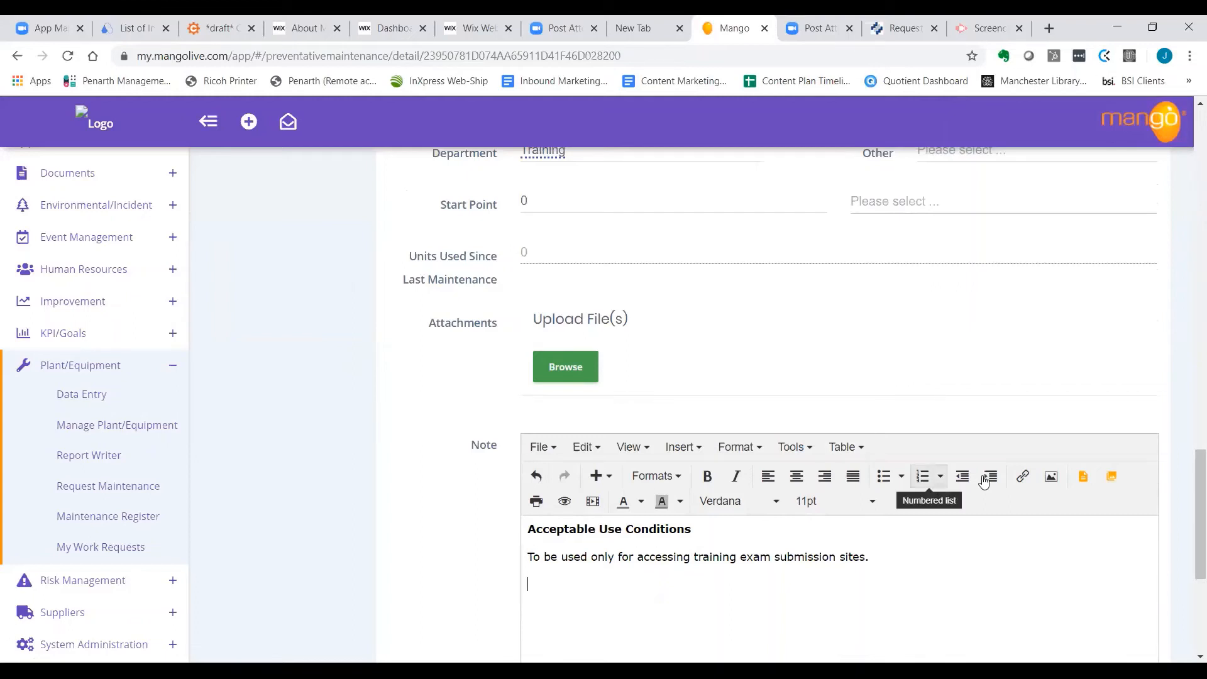
Step: Search the internal procedures for "acc" and insert the Information Security Management System - Acceptable Use Policy link into the note
left_click(1083, 479)
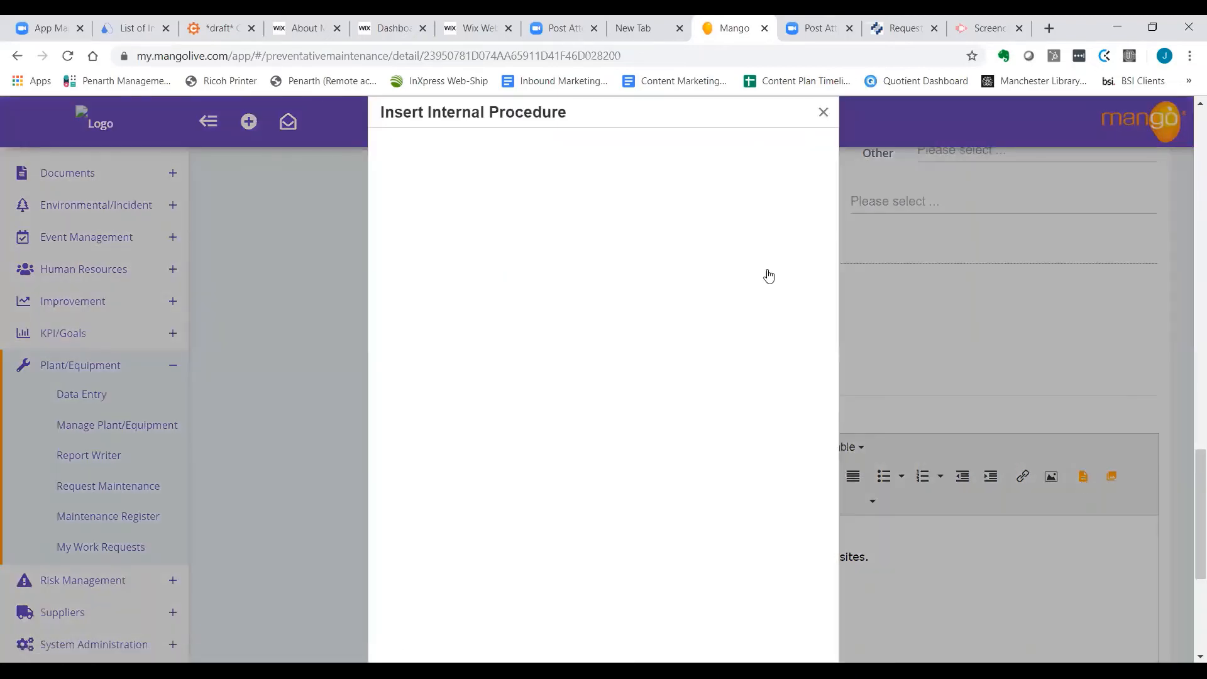
left_click(470, 157)
type("a")
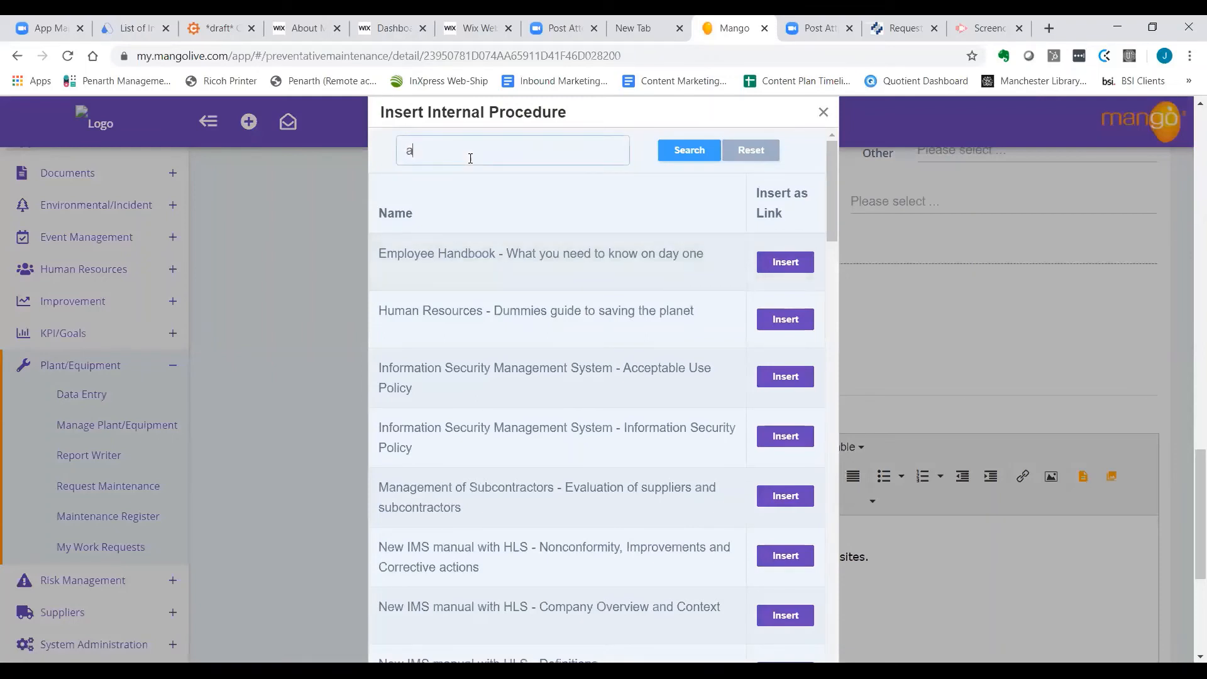
type("cc")
left_click(684, 151)
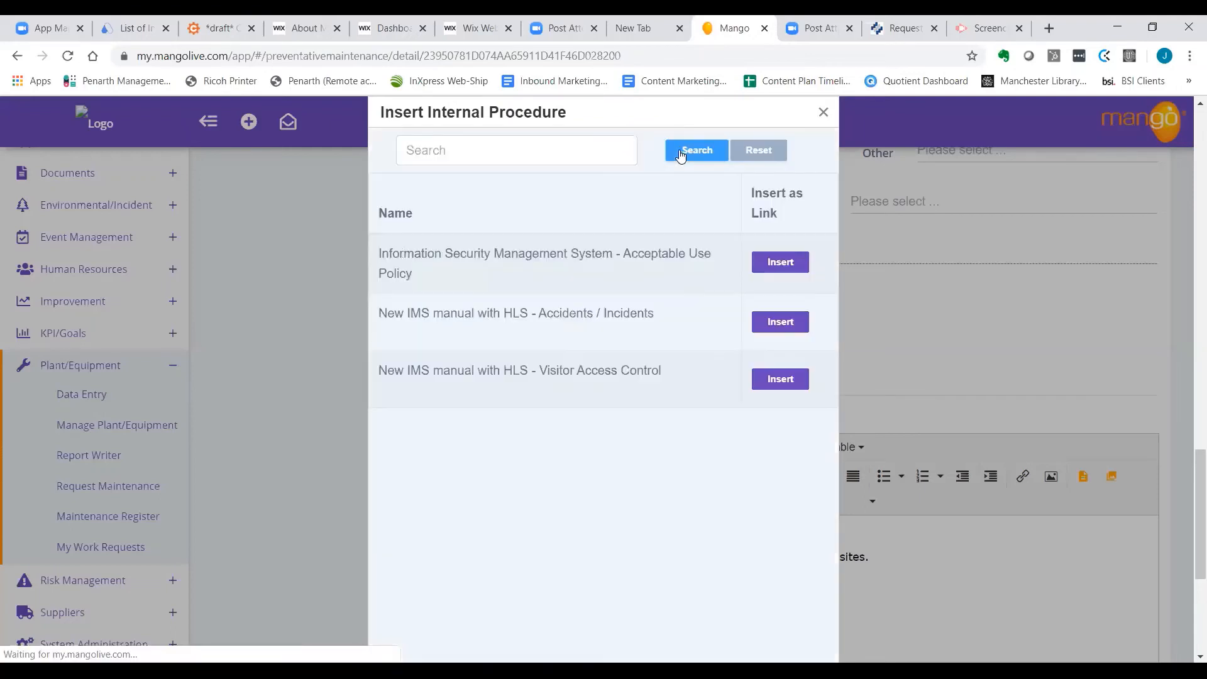
left_click(774, 264)
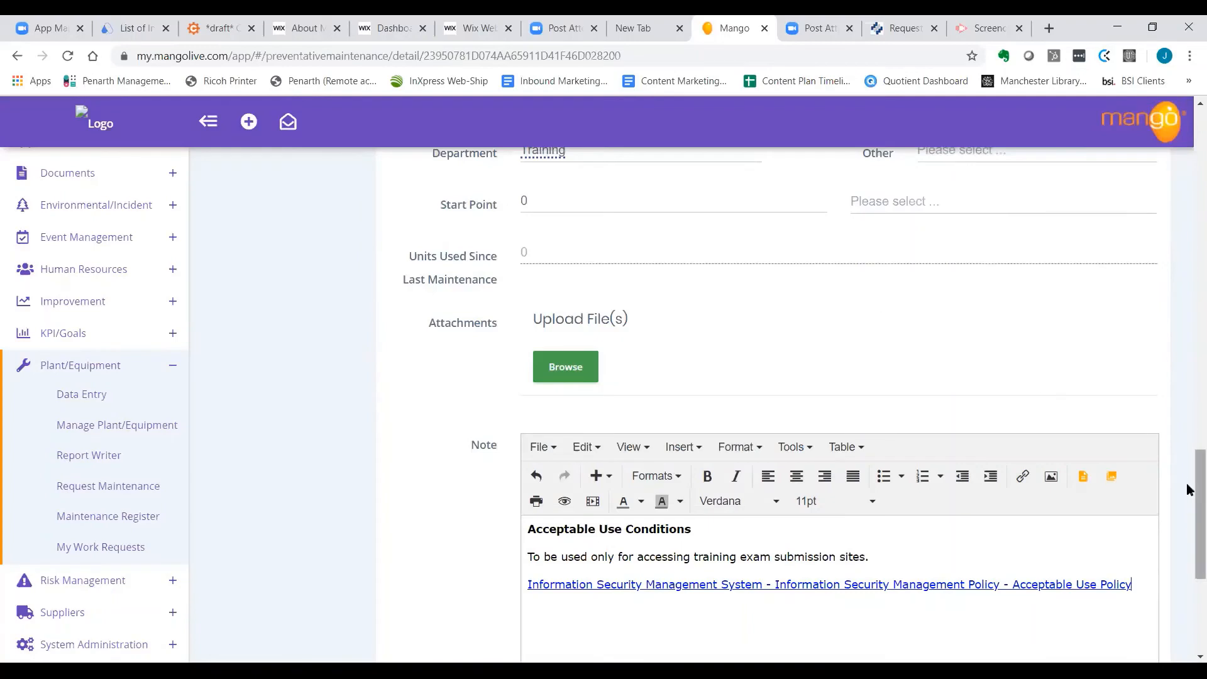
Step: Save the Training tablet record and check its acceptable use note
left_click_drag(1187, 488, 1188, 554)
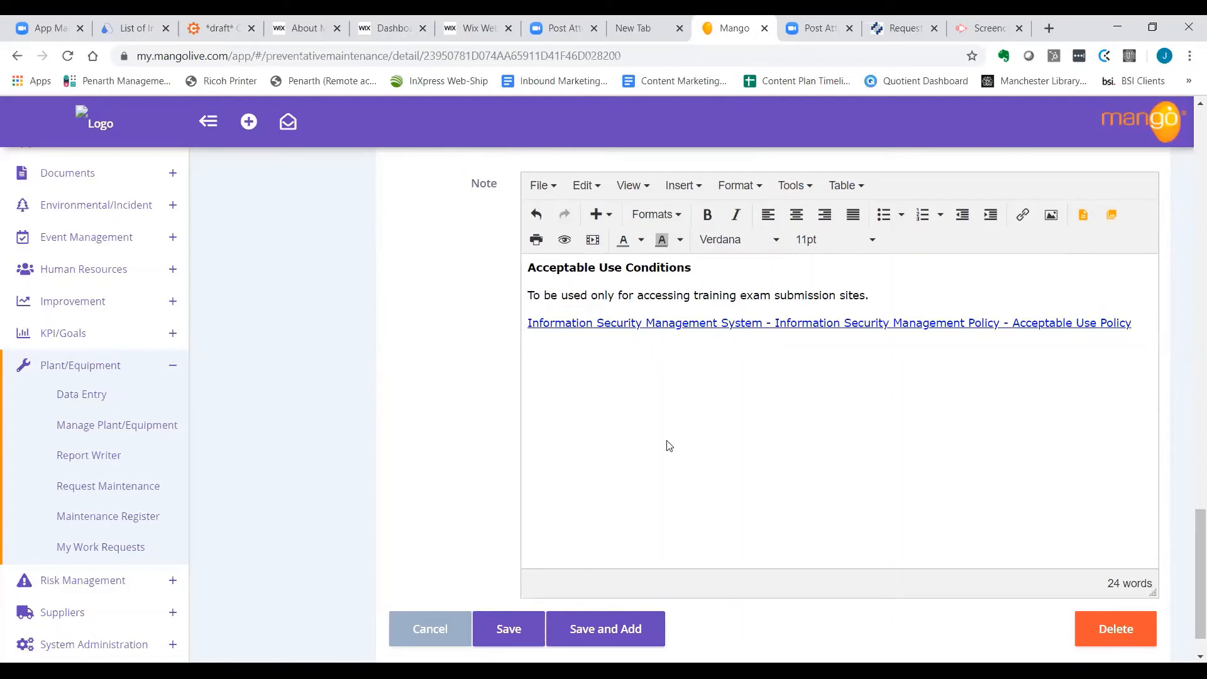
left_click(509, 631)
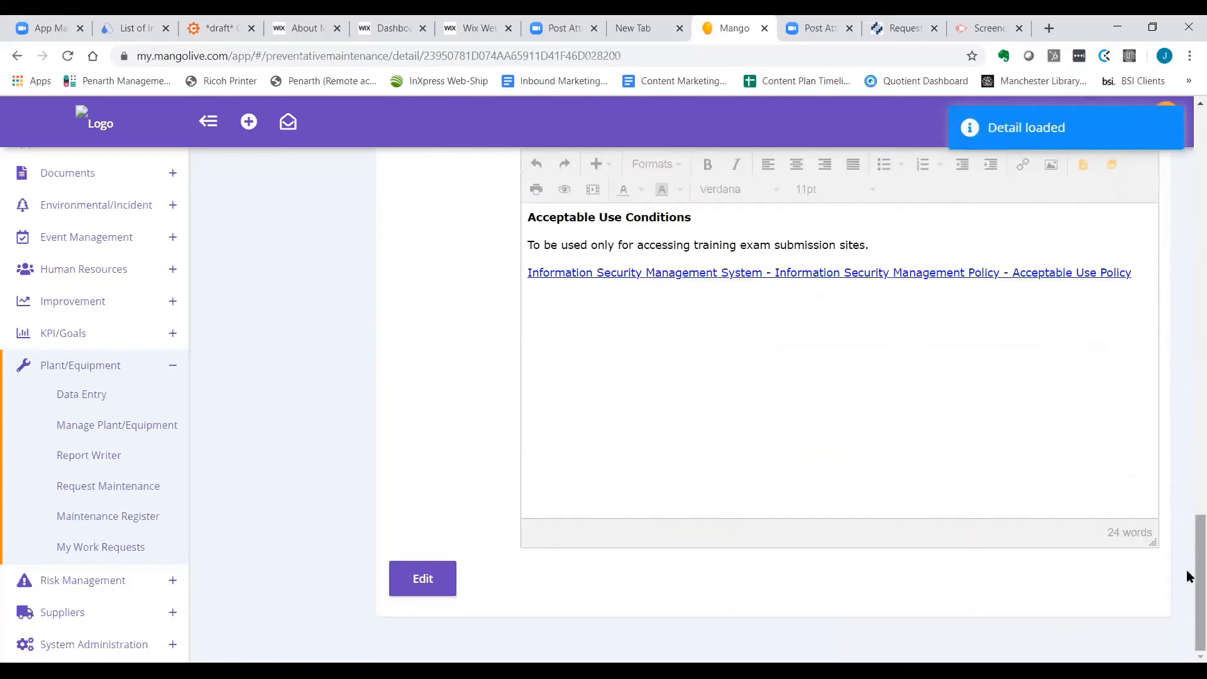
scroll(1189, 576, "up", 20)
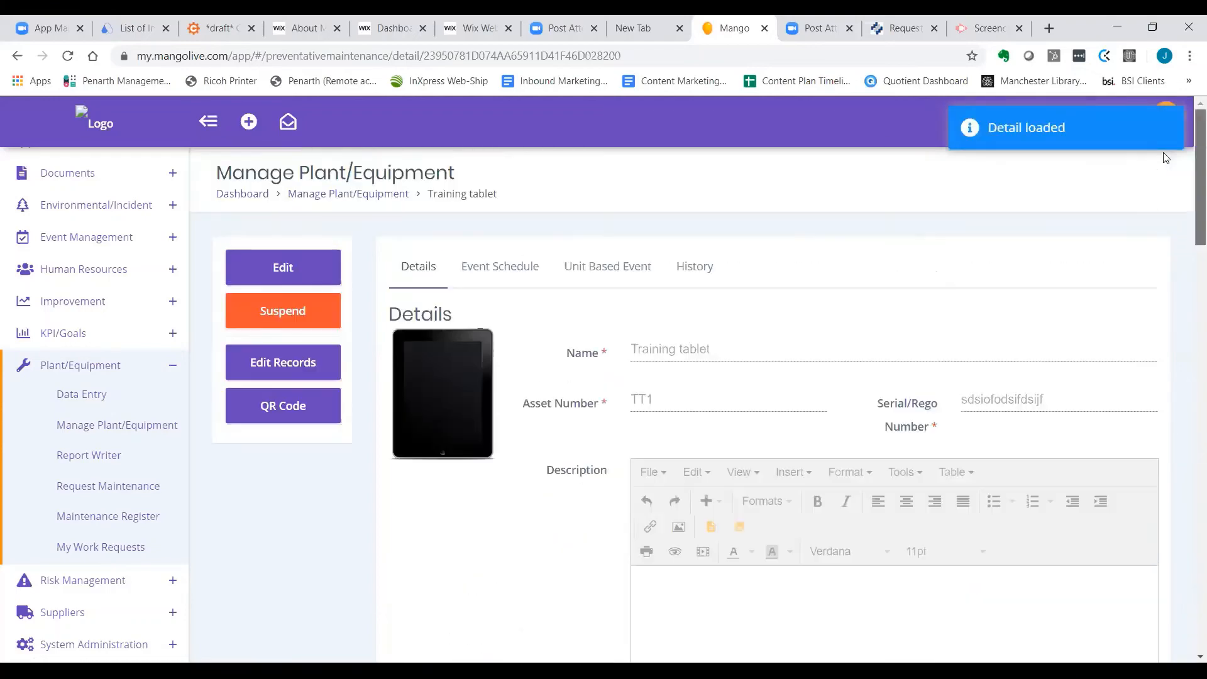
scroll(1178, 194, "down", 15)
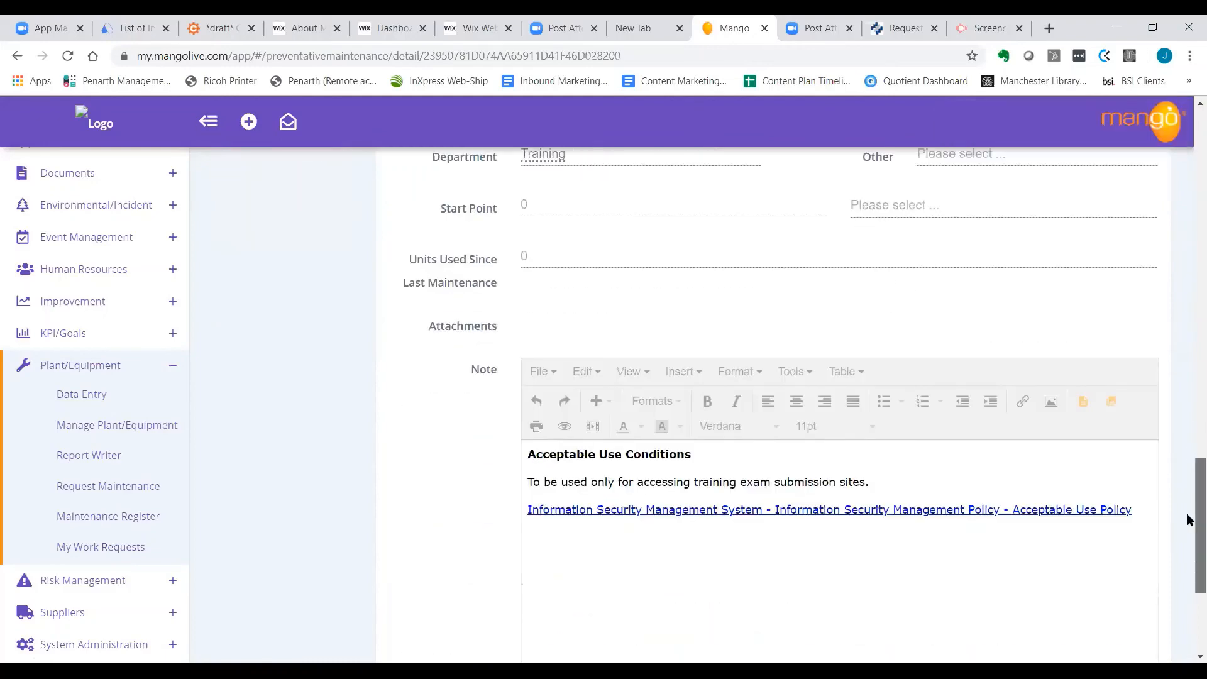
left_click_drag(1188, 519, 1167, 184)
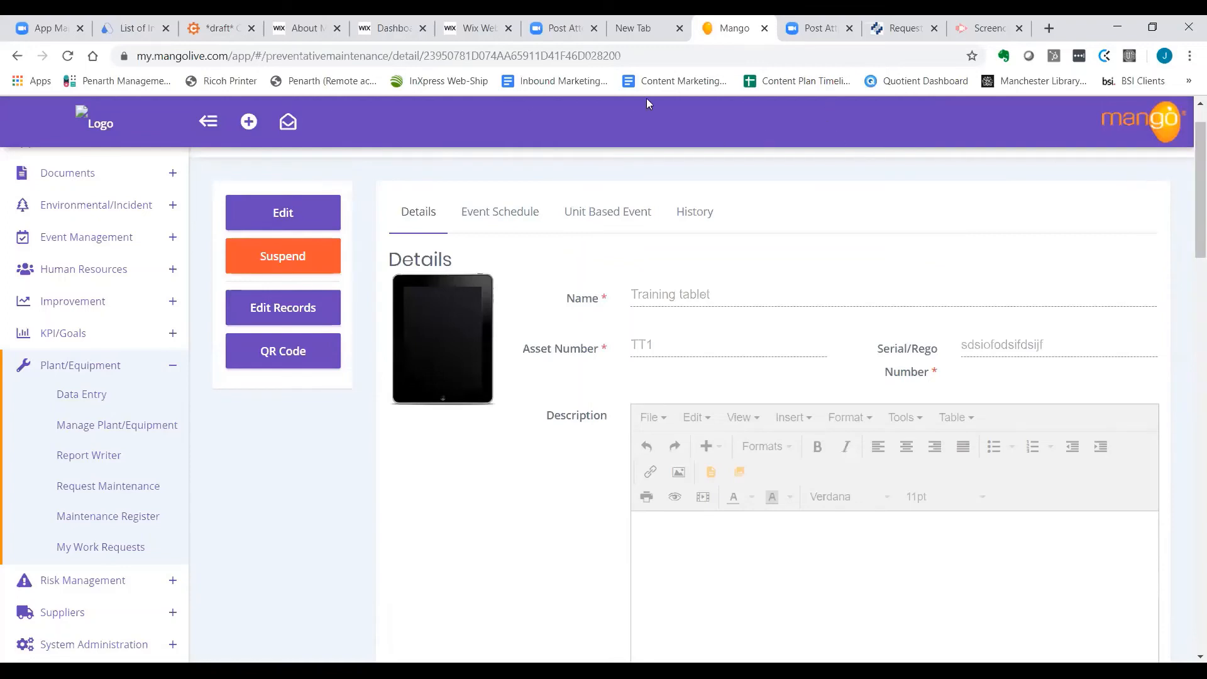
left_click_drag(1188, 215, 1188, 190)
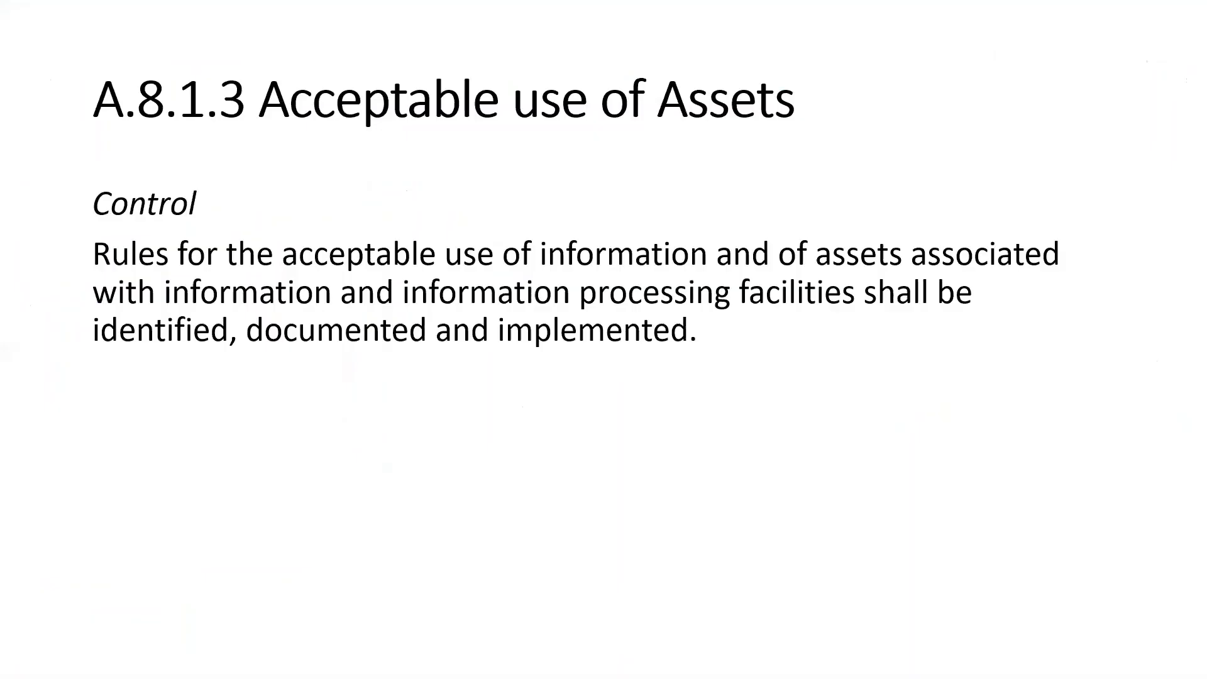
key("Right")
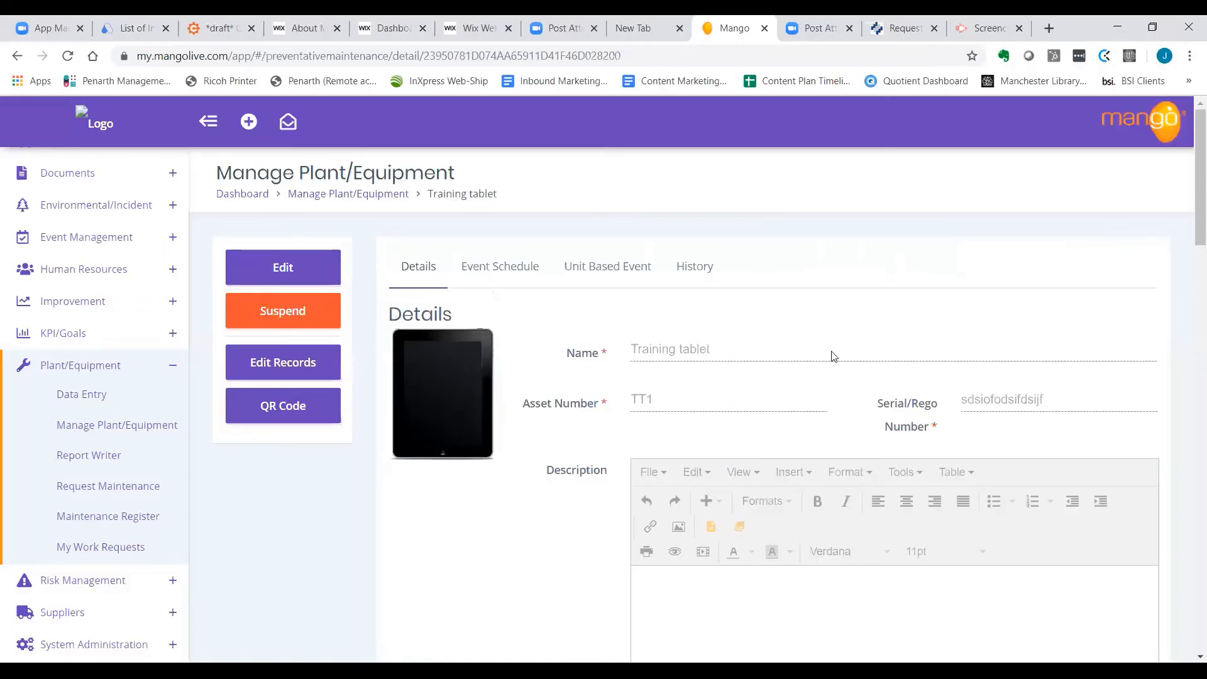
Step: Open the saved equipment report that lists the items allocated to one individual employee
left_click(81, 461)
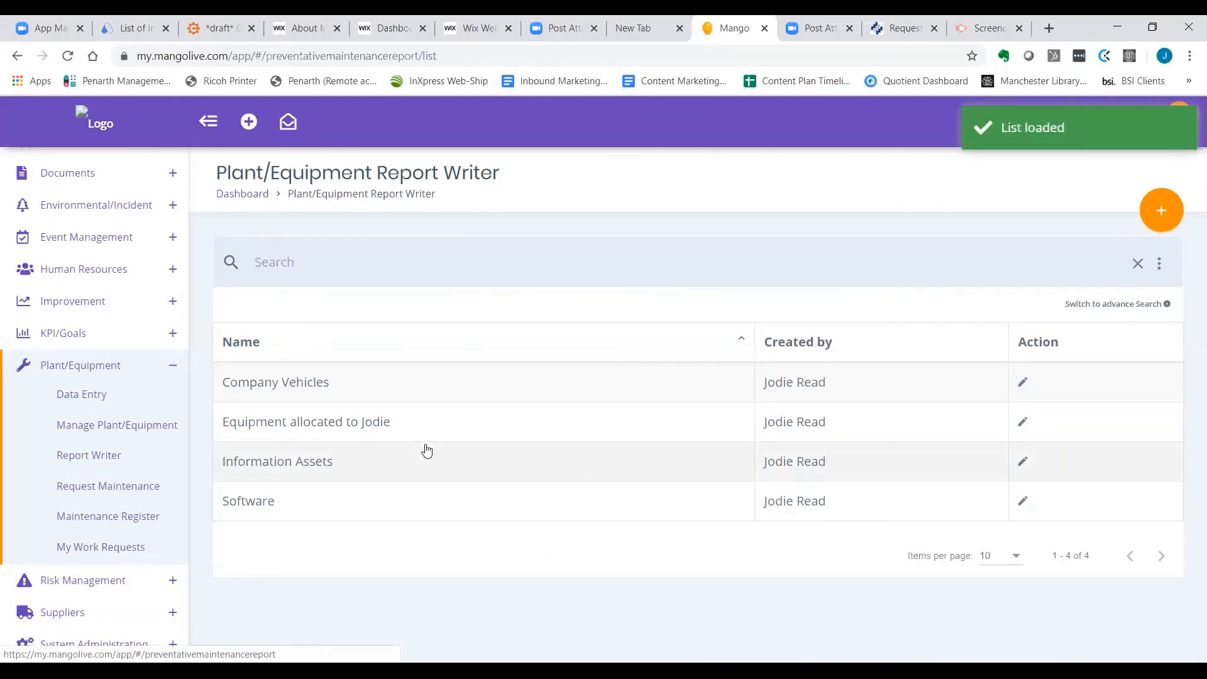
left_click(371, 428)
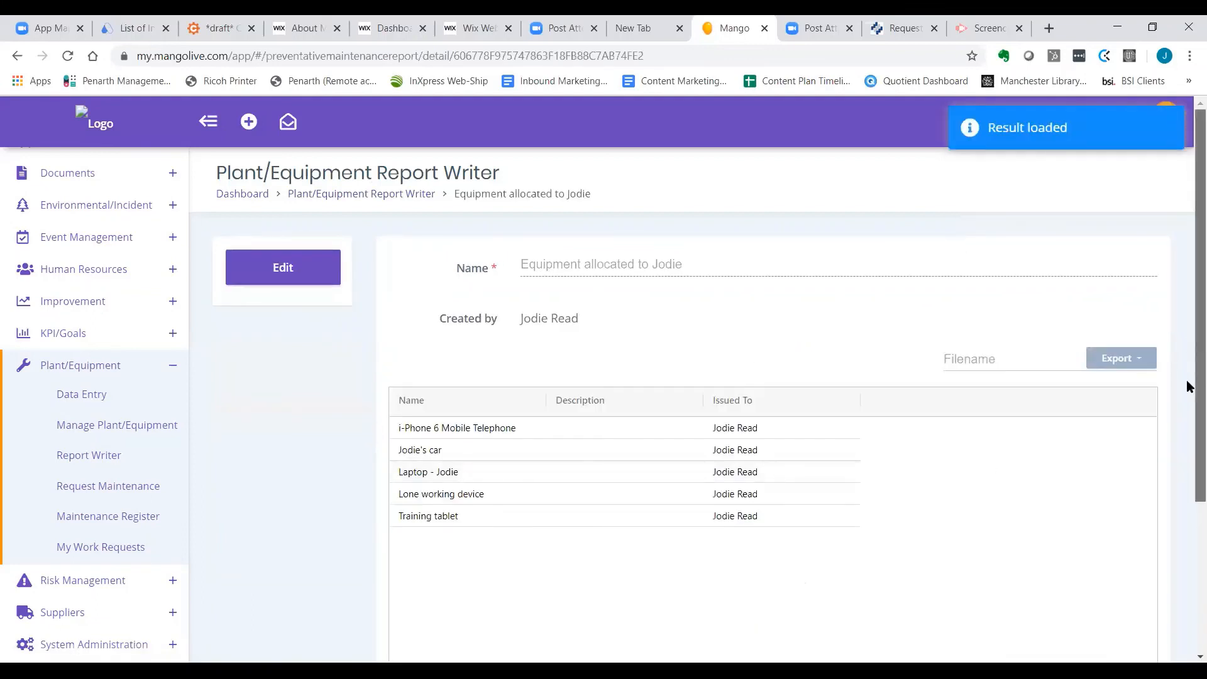
scroll(1189, 386, "down", 1)
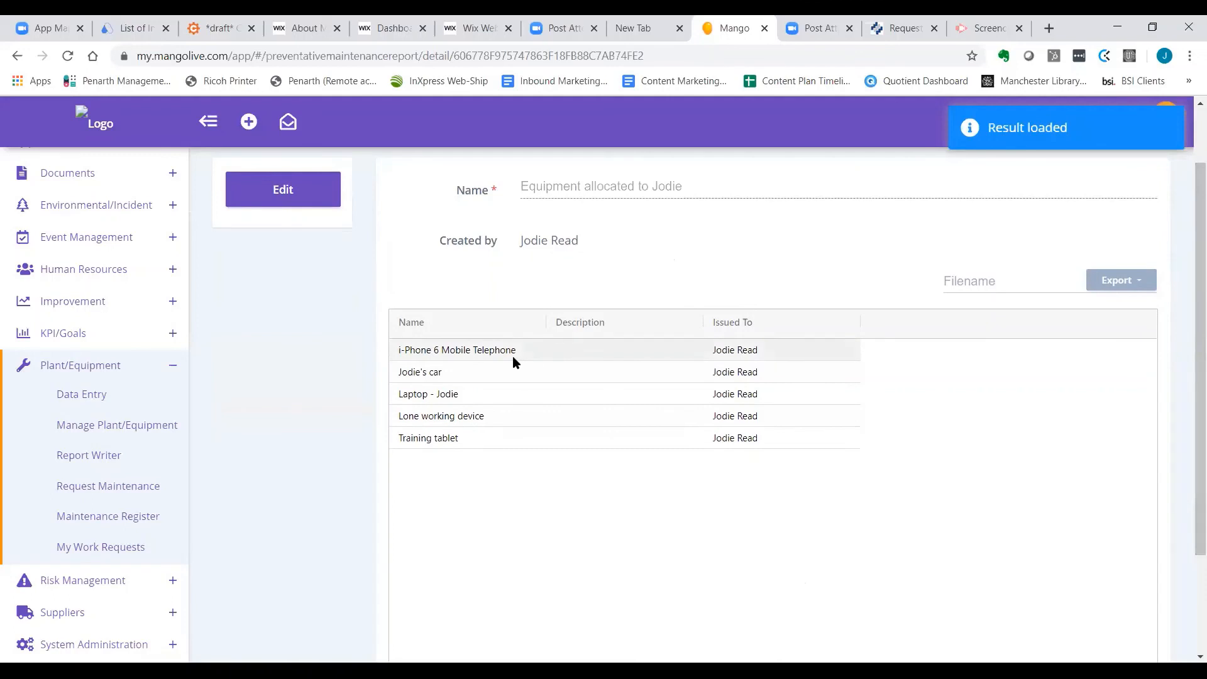